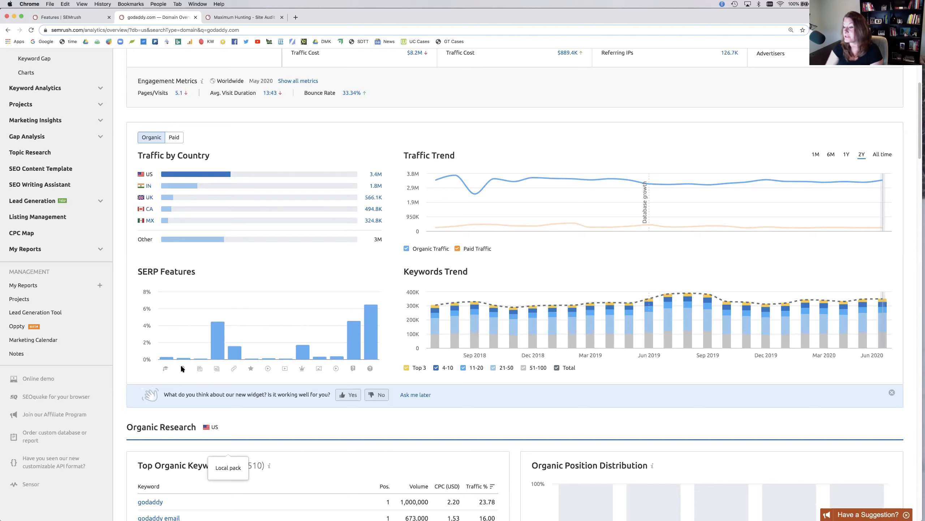
Review the organic keywords, position distribution, main competitors, branded traffic and advertising research for godaddy.com in the Domain Overview
scroll(604, 429, "down", 5)
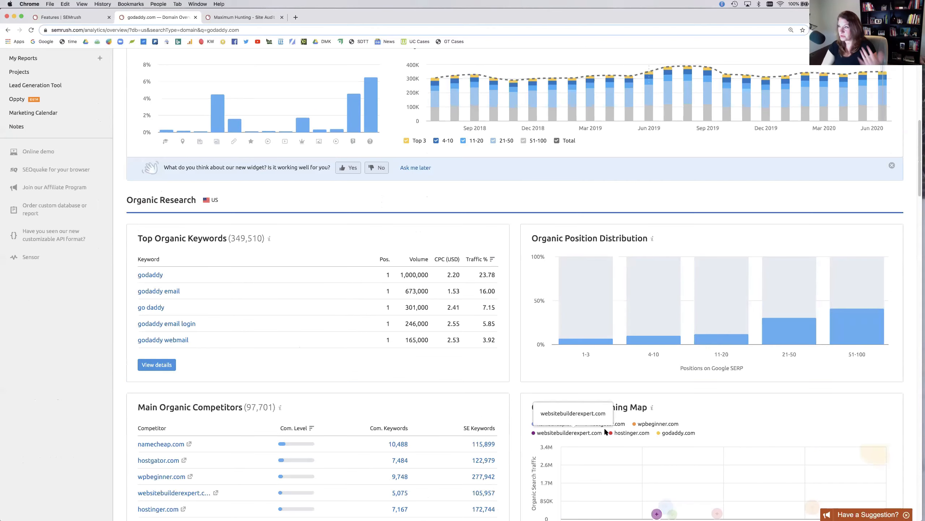
mouse_move(589, 340)
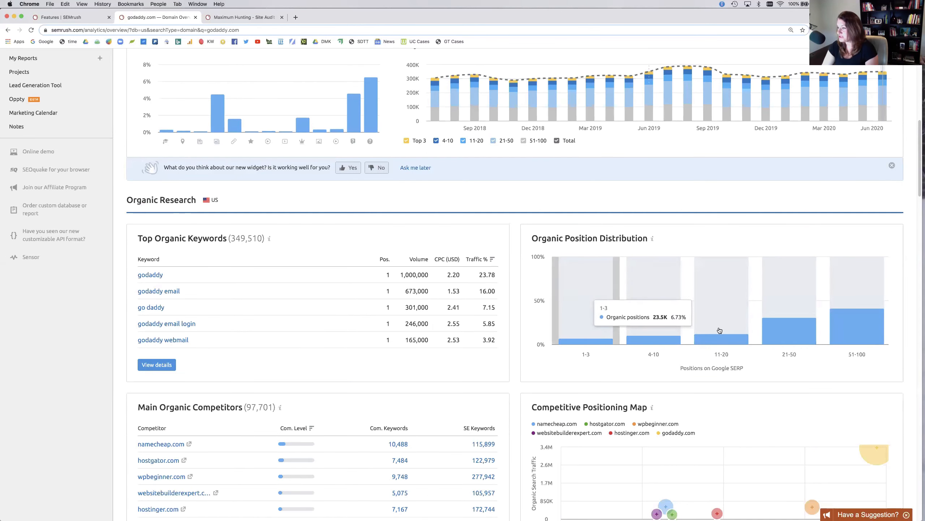
mouse_move(827, 301)
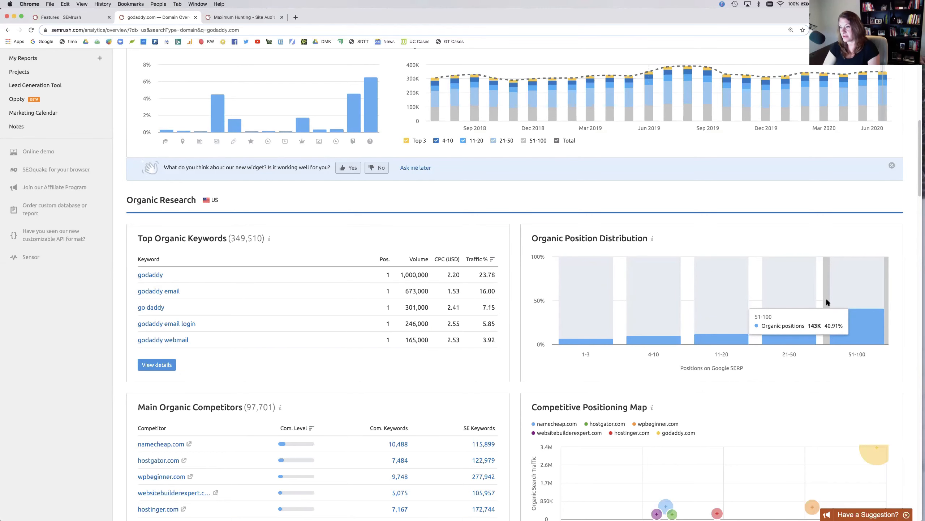
scroll(253, 407, "down", 1)
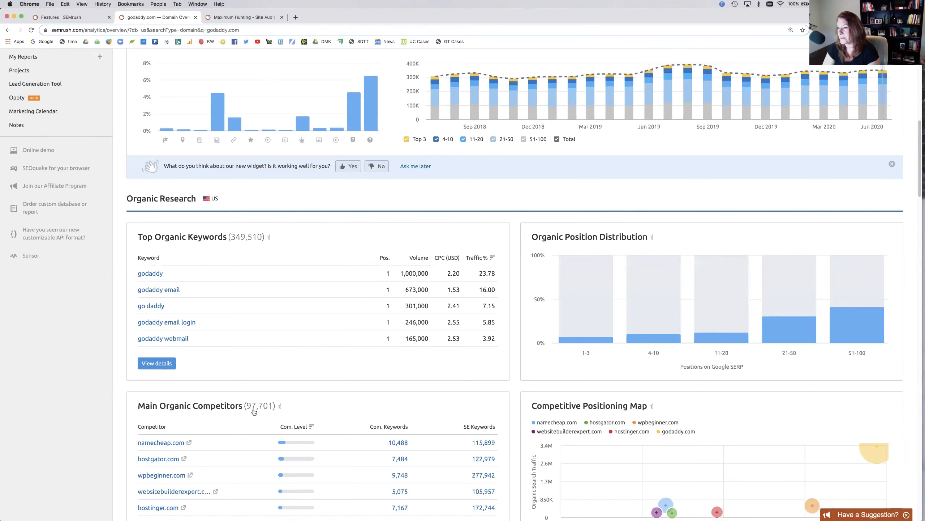
scroll(253, 406, "down", 3)
mouse_move(198, 191)
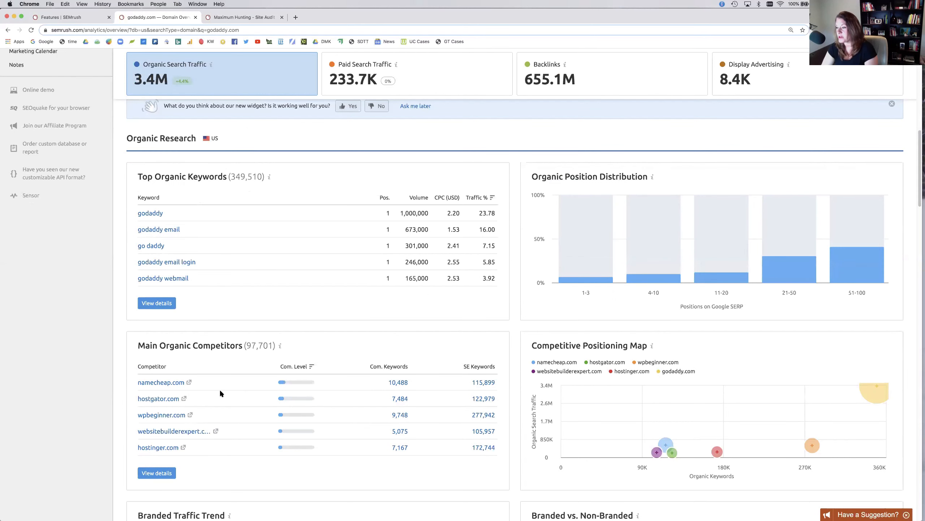
scroll(219, 389, "down", 2)
scroll(220, 389, "down", 1)
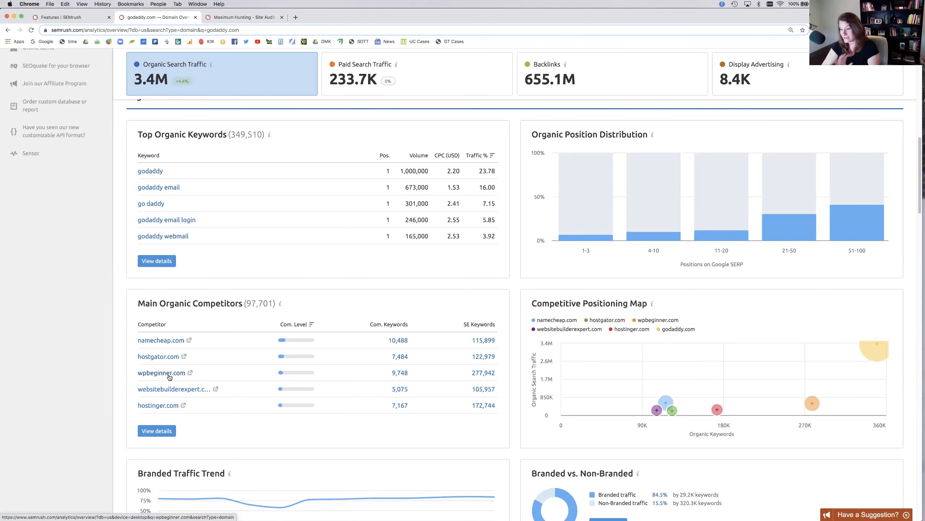
scroll(241, 364, "down", 4)
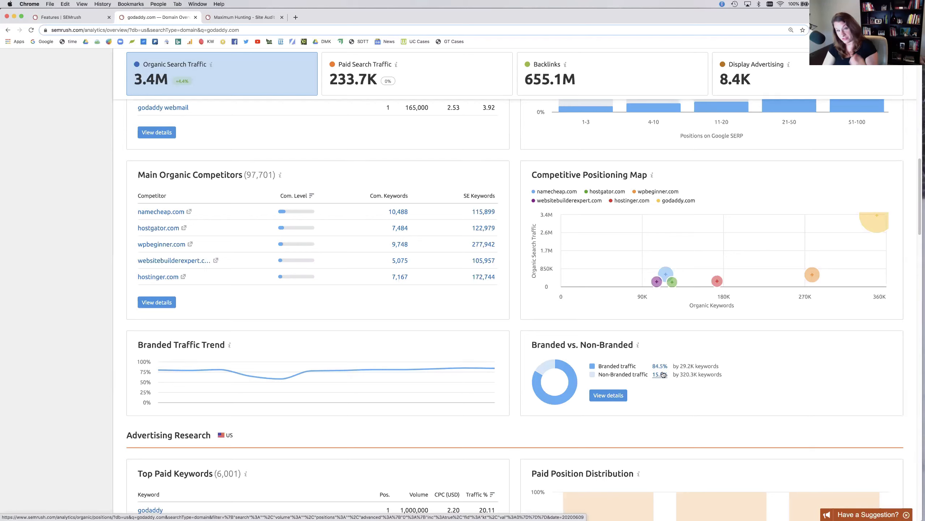
scroll(662, 374, "down", 10)
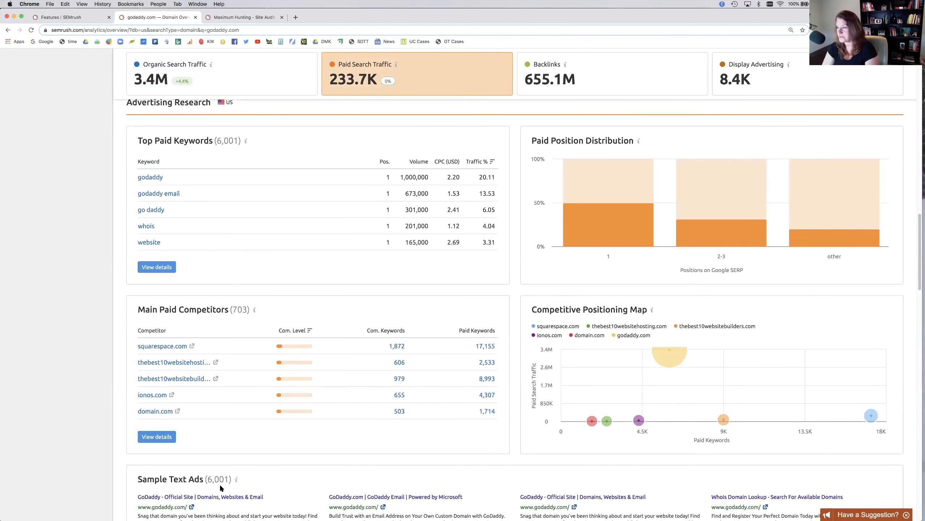
Open the organic positions report from the domain's organic search traffic figure and review the ranking keywords
scroll(220, 483, "up", 20)
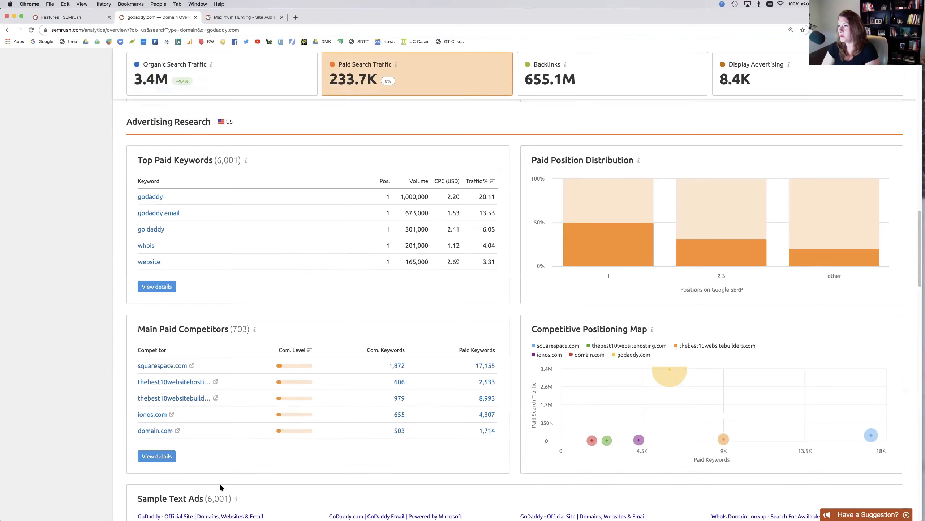
scroll(219, 483, "up", 6)
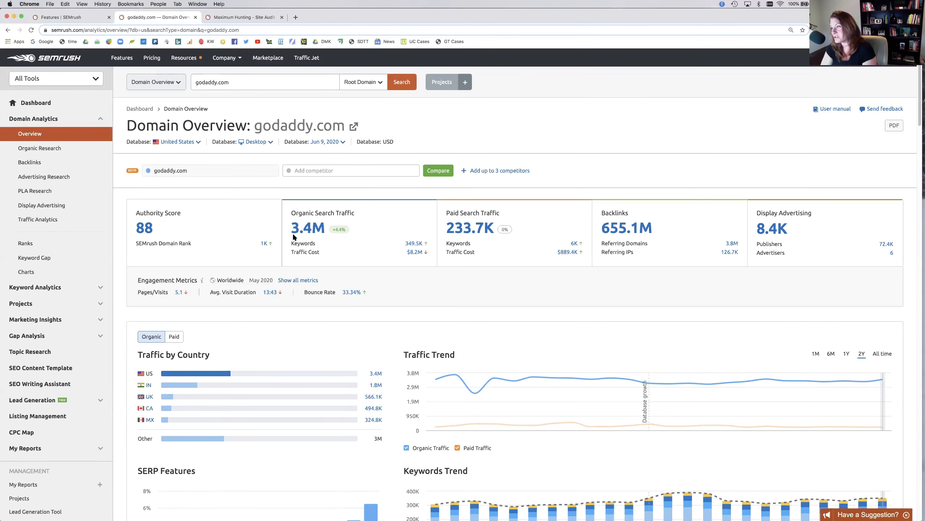
left_click(306, 229)
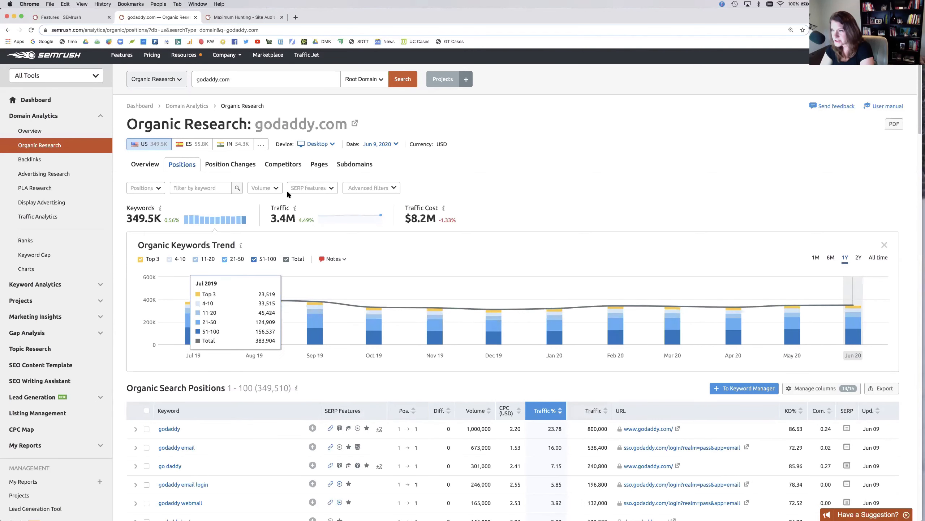
scroll(495, 212, "down", 1)
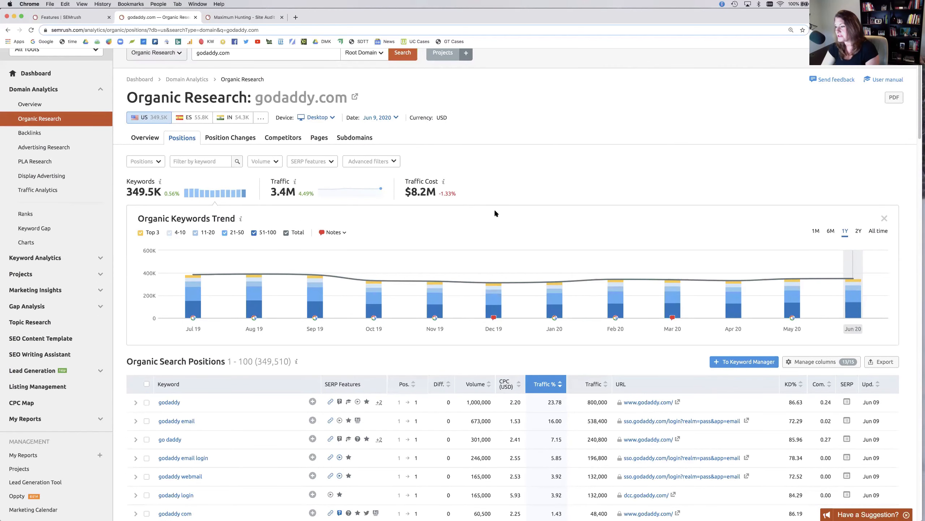
scroll(494, 211, "down", 1)
scroll(495, 212, "down", 6)
scroll(495, 208, "down", 4)
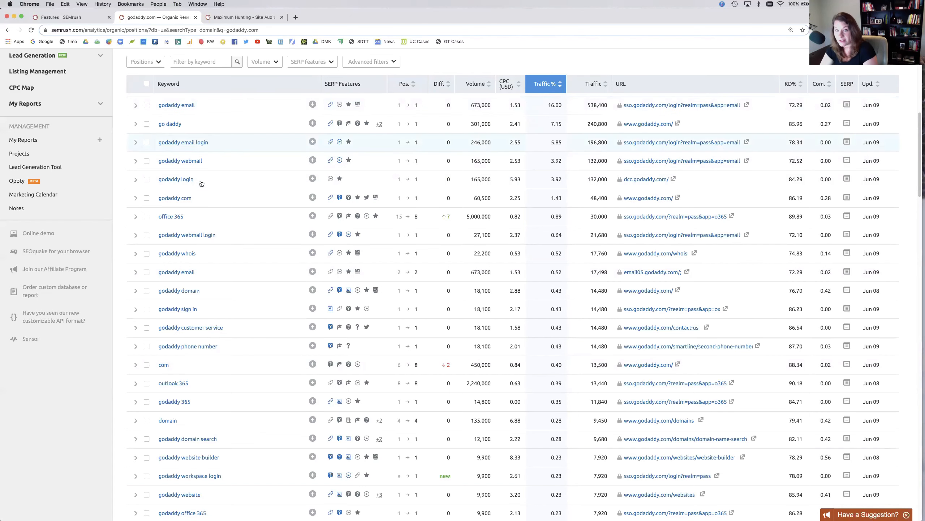
scroll(201, 368, "down", 4)
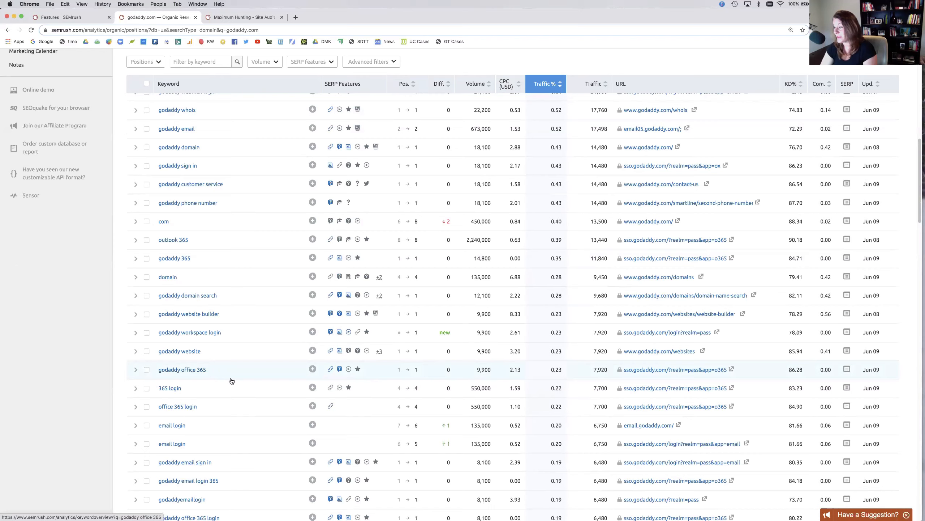
Open the Organic Research overview for godaddy.com and examine the SERP features linking and not linking to the domain
scroll(239, 383, "up", 5)
scroll(239, 382, "up", 8)
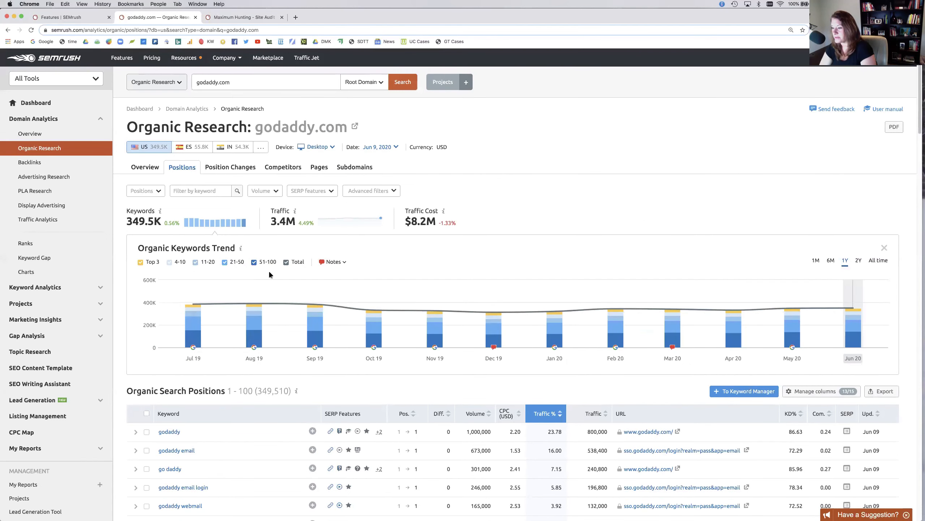
left_click(146, 167)
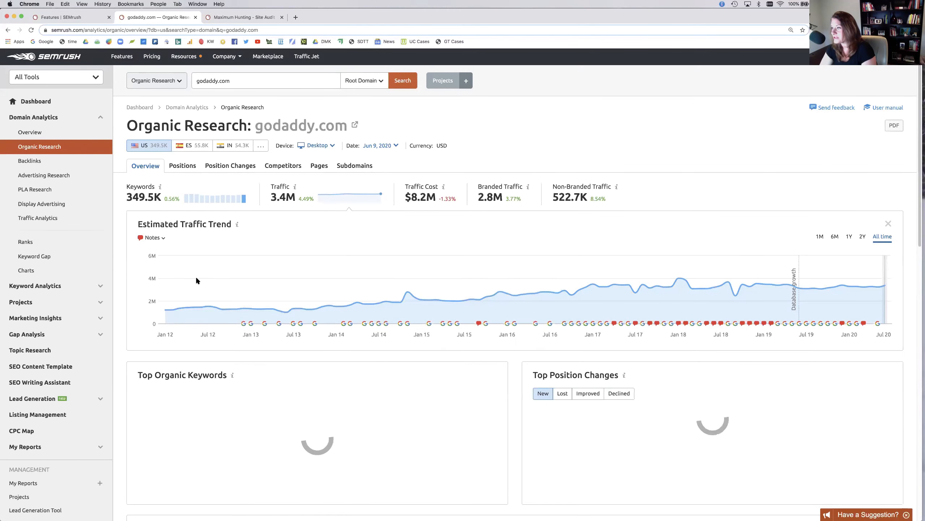
scroll(195, 276, "down", 10)
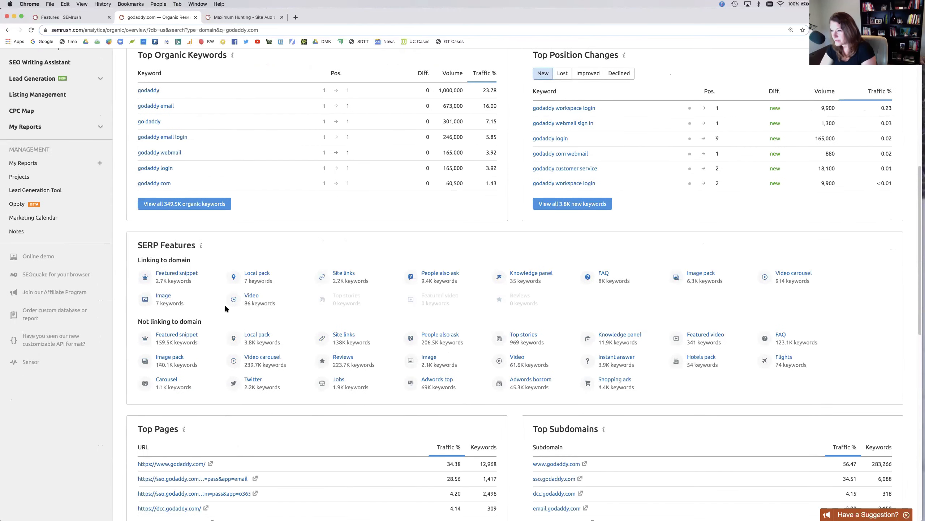
scroll(224, 304, "down", 2)
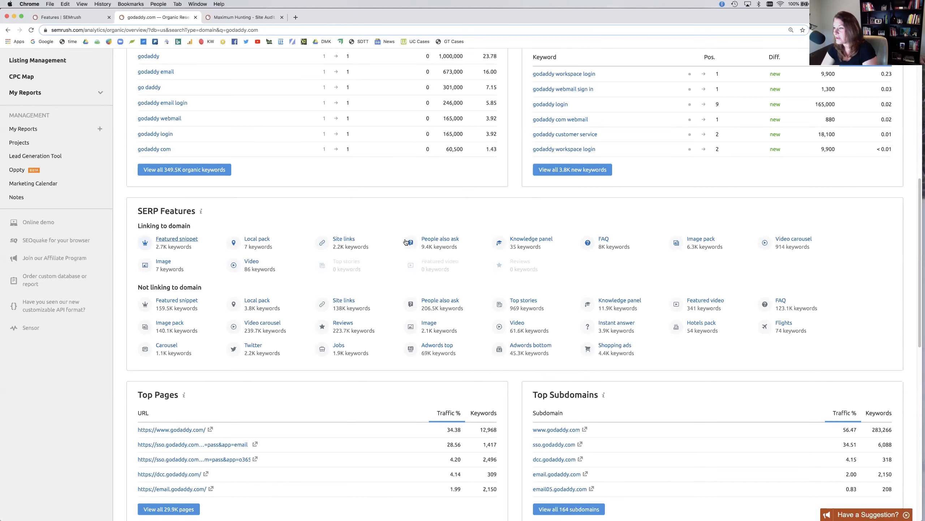
scroll(465, 309, "down", 2)
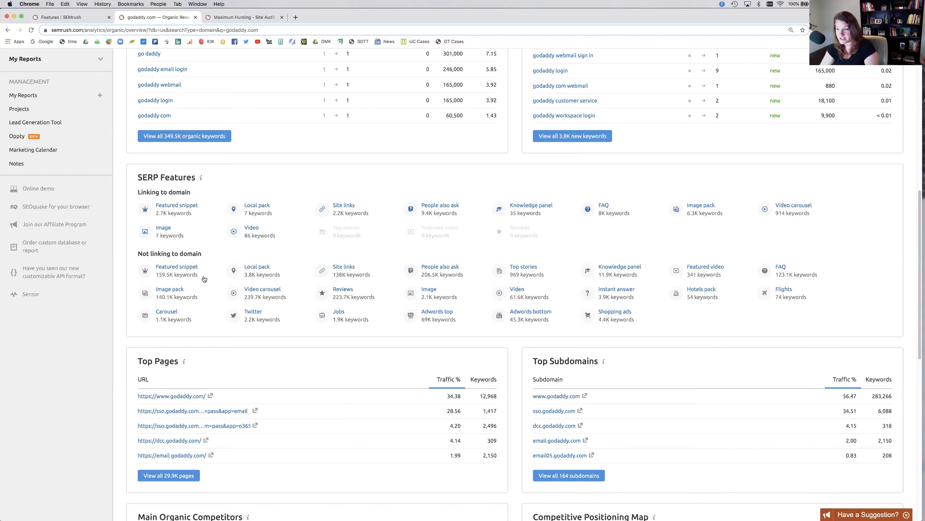
mouse_move(205, 278)
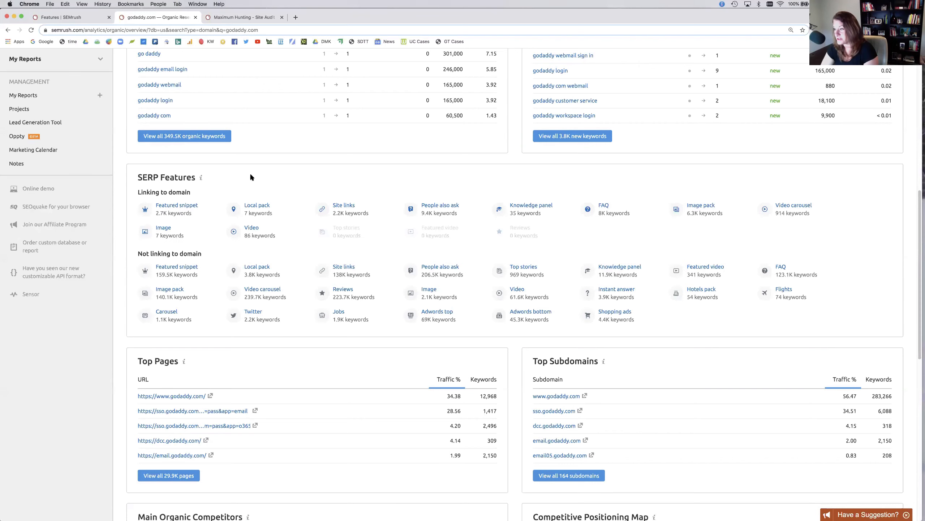
mouse_move(276, 211)
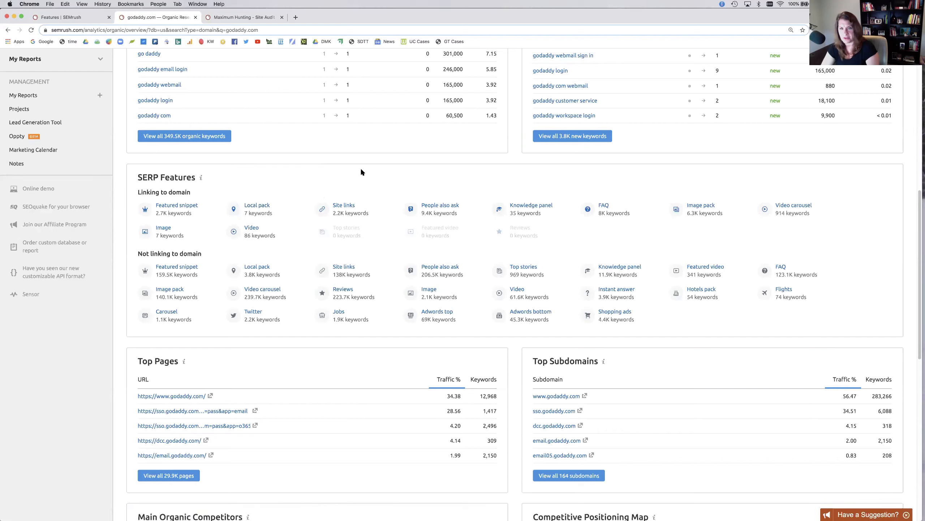
List the keywords for which godaddy.com ranks in the Local pack and look through them
left_click(267, 207)
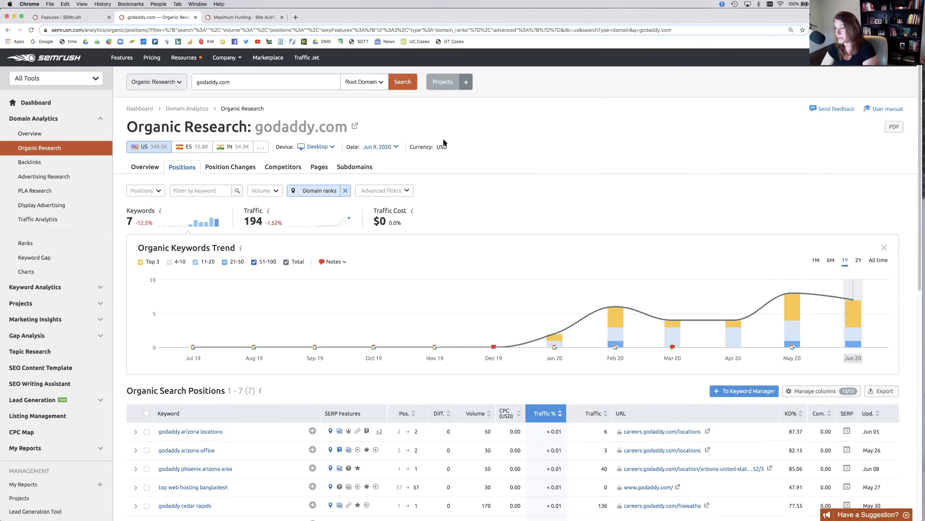
scroll(442, 137, "down", 5)
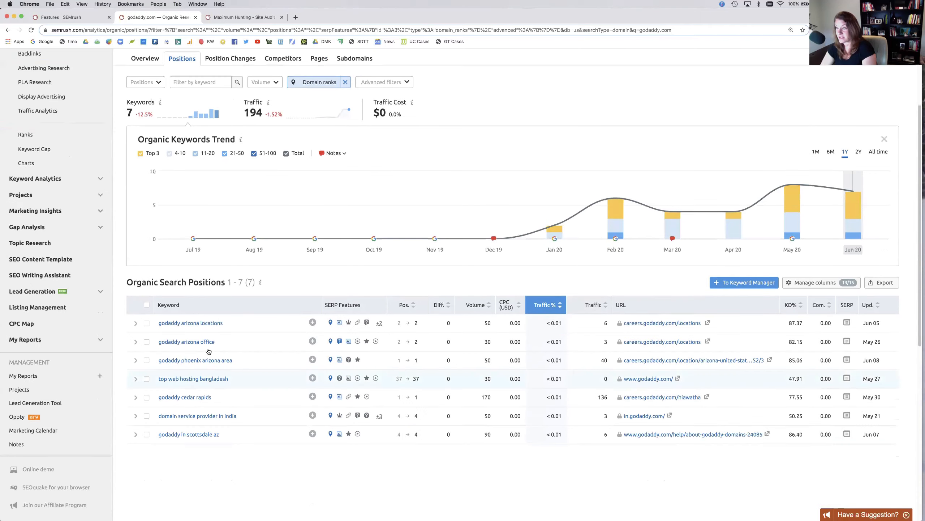
scroll(219, 291, "up", 3)
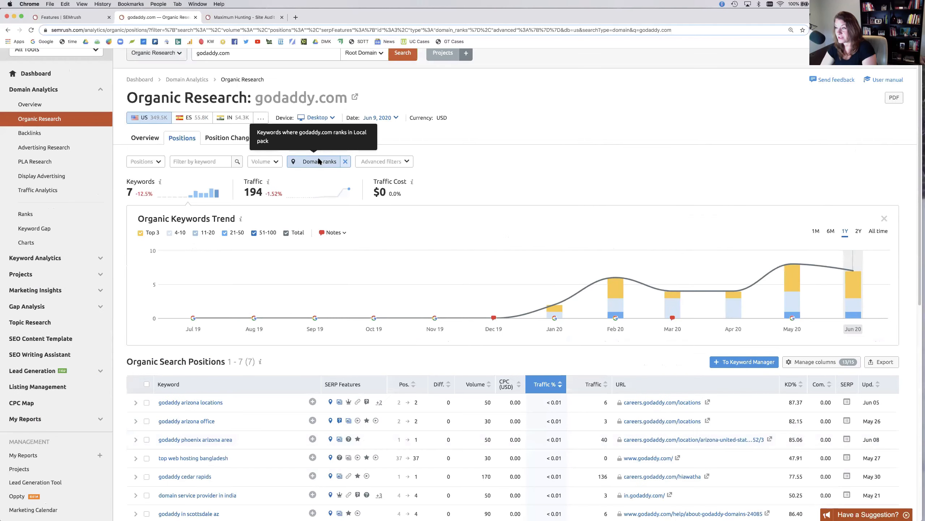
Change the SERP features filter to Domain ranks in Featured snippet and review the matching keywords and URLs
left_click(318, 161)
mouse_move(307, 203)
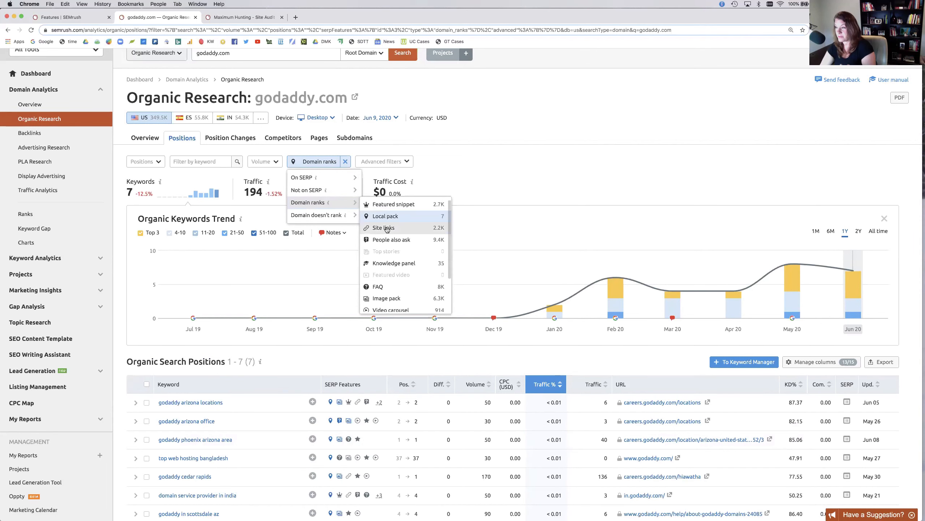
left_click(388, 205)
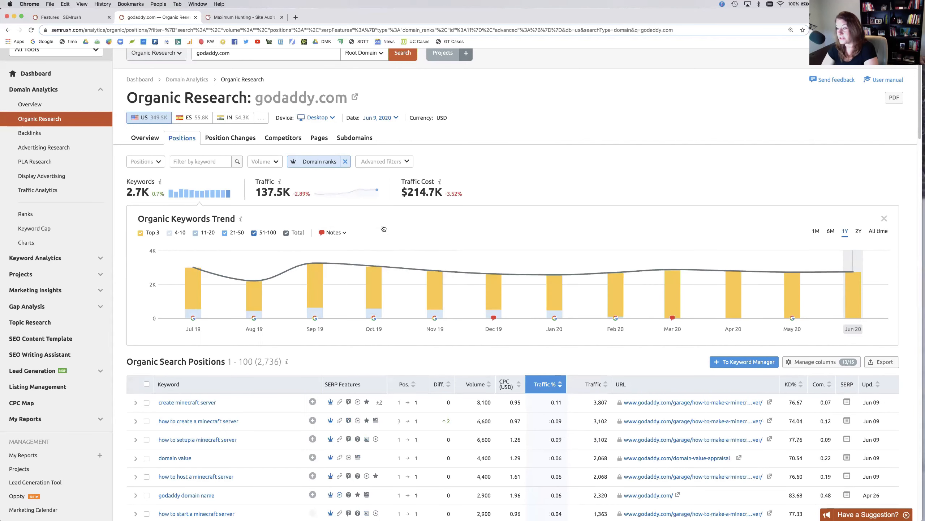
scroll(383, 228, "down", 8)
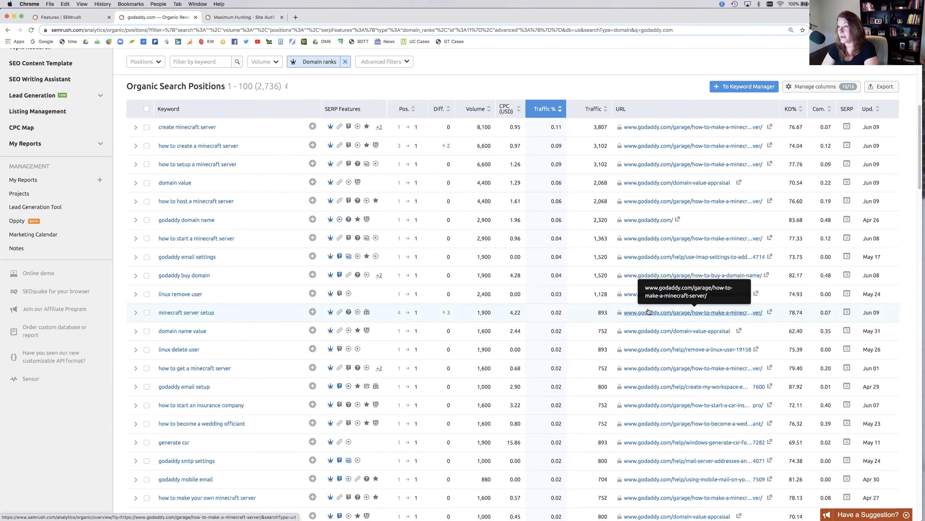
Open the organic Pages report for godaddy.com and review which URLs attract the most traffic
scroll(647, 311, "up", 8)
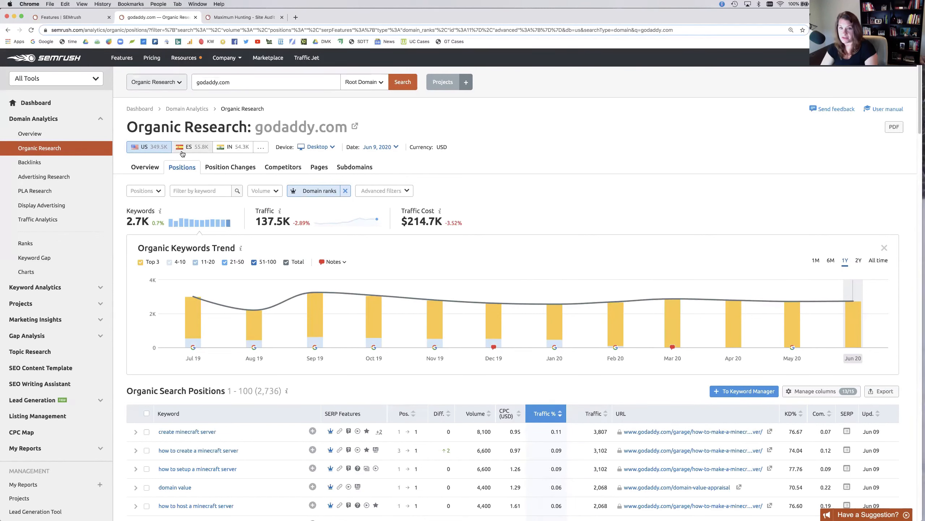
left_click(322, 168)
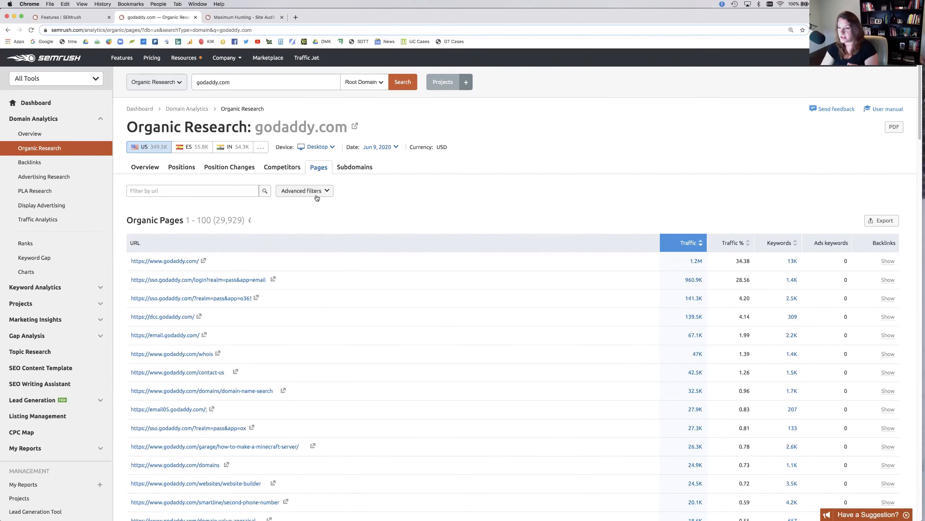
scroll(612, 308, "down", 1)
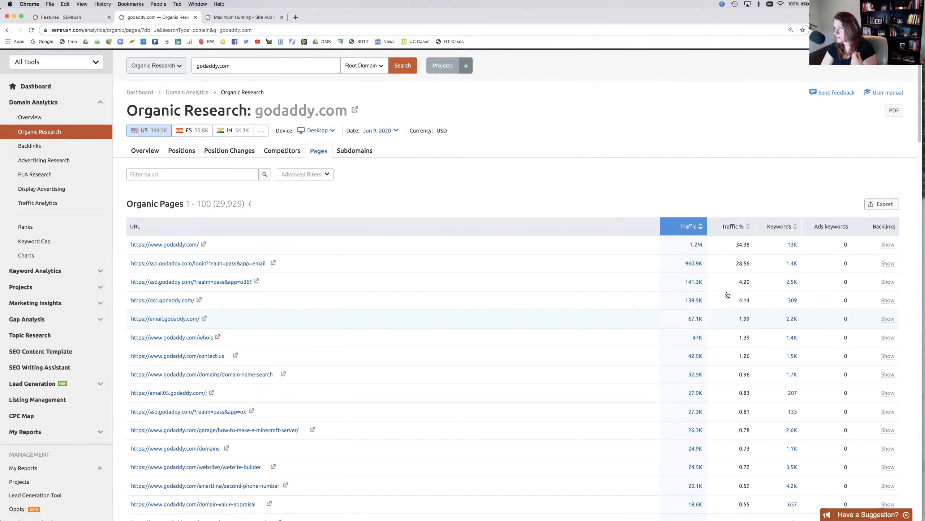
scroll(784, 331, "down", 4)
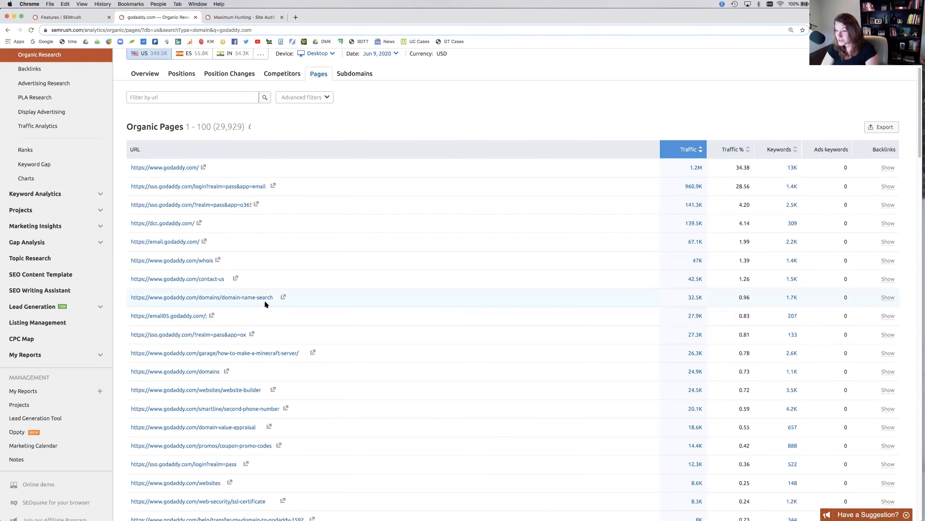
scroll(265, 304, "down", 1)
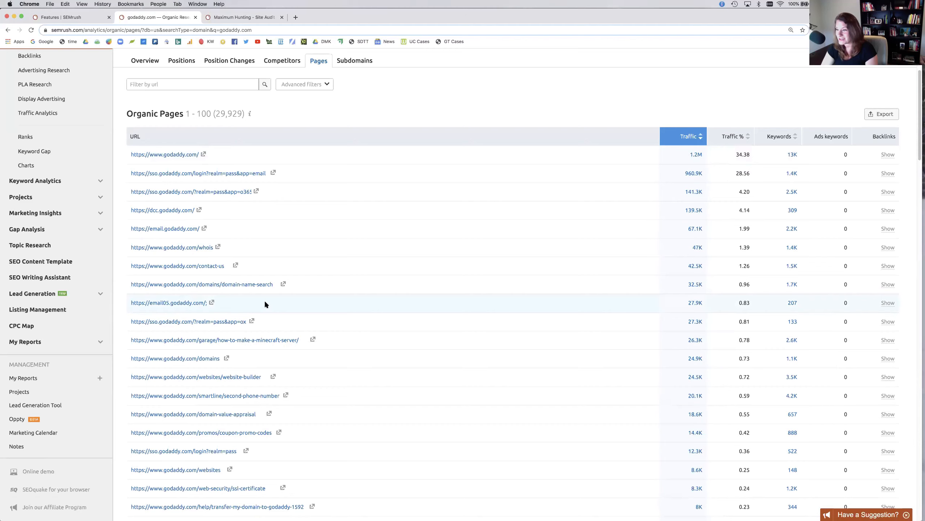
scroll(265, 303, "down", 1)
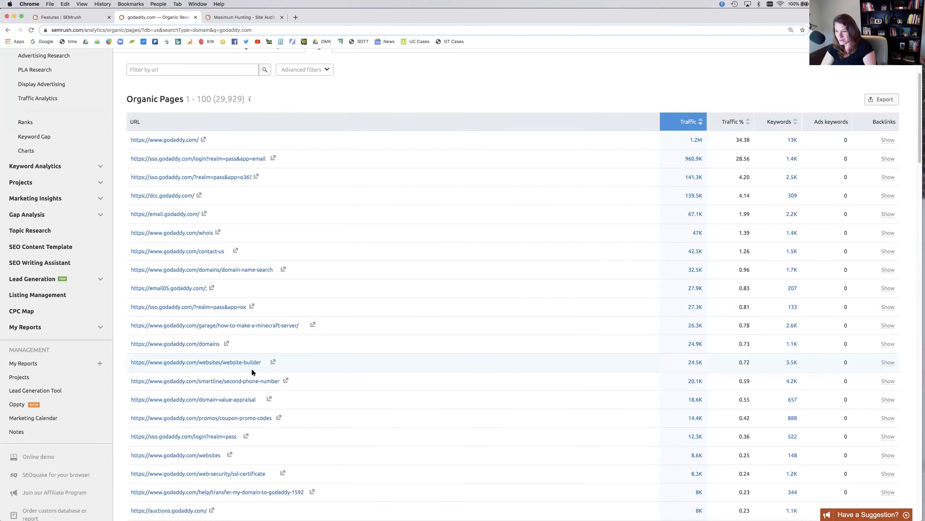
scroll(213, 343, "down", 1)
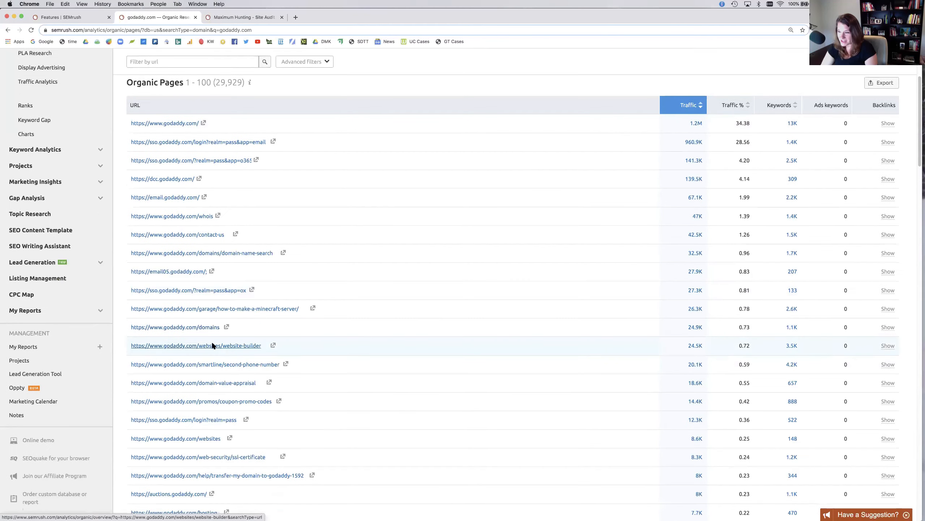
scroll(213, 345, "down", 2)
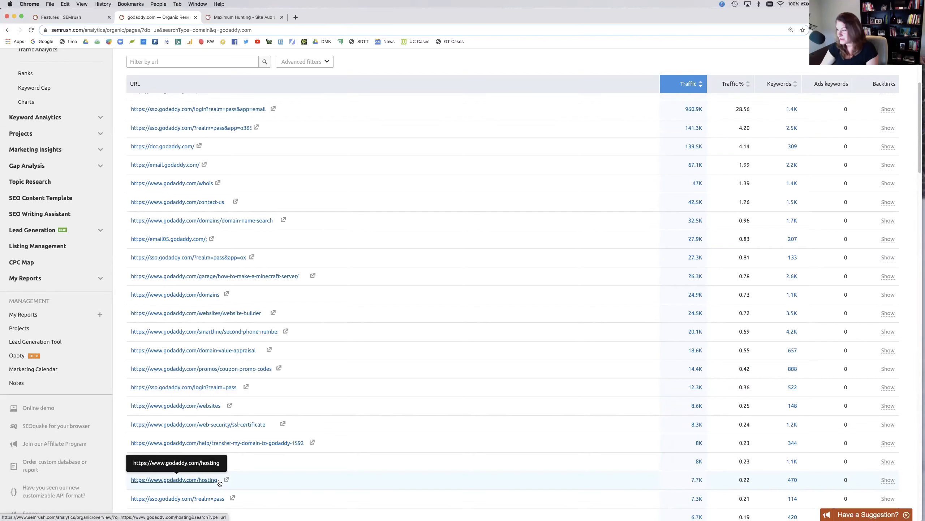
mouse_move(697, 483)
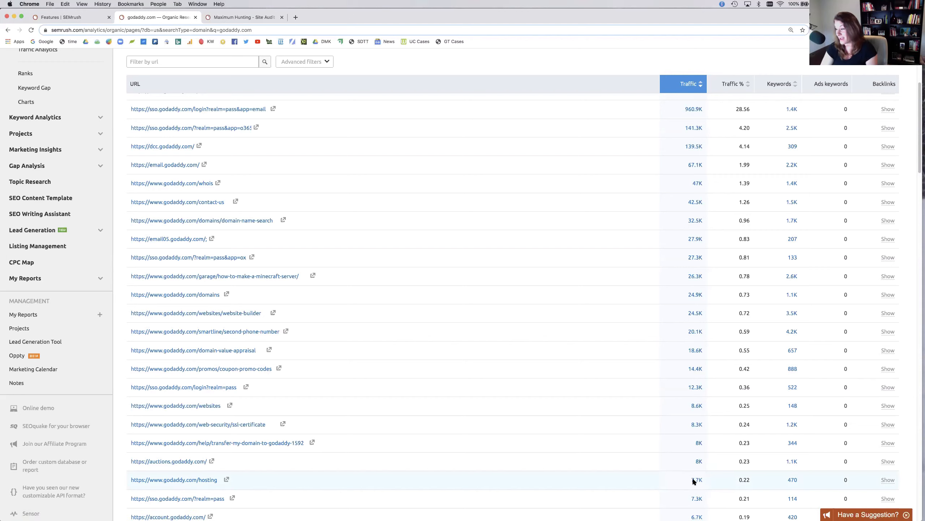
left_click(793, 479)
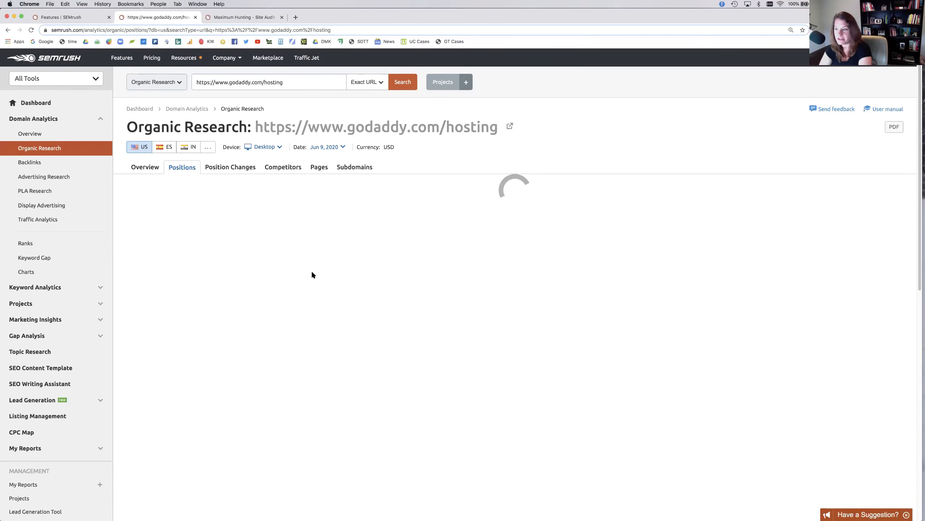
scroll(313, 305, "down", 4)
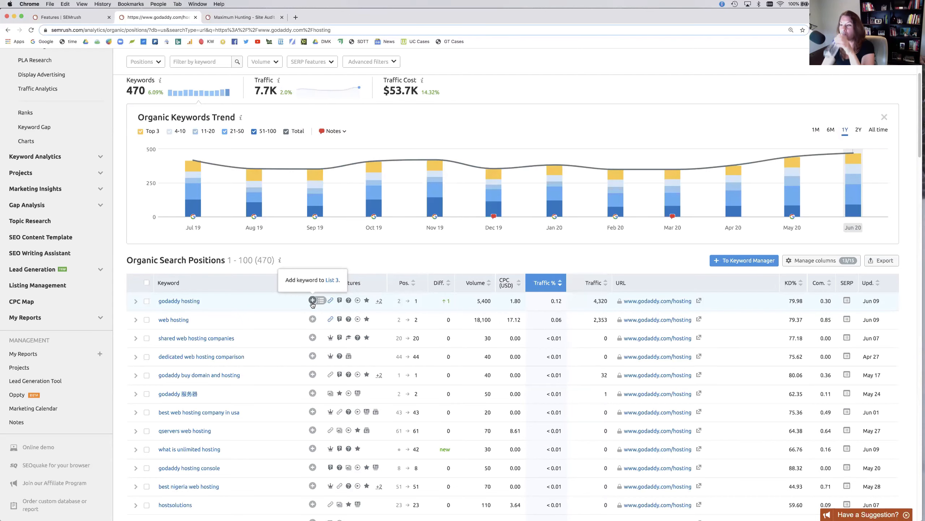
scroll(291, 320, "up", 4)
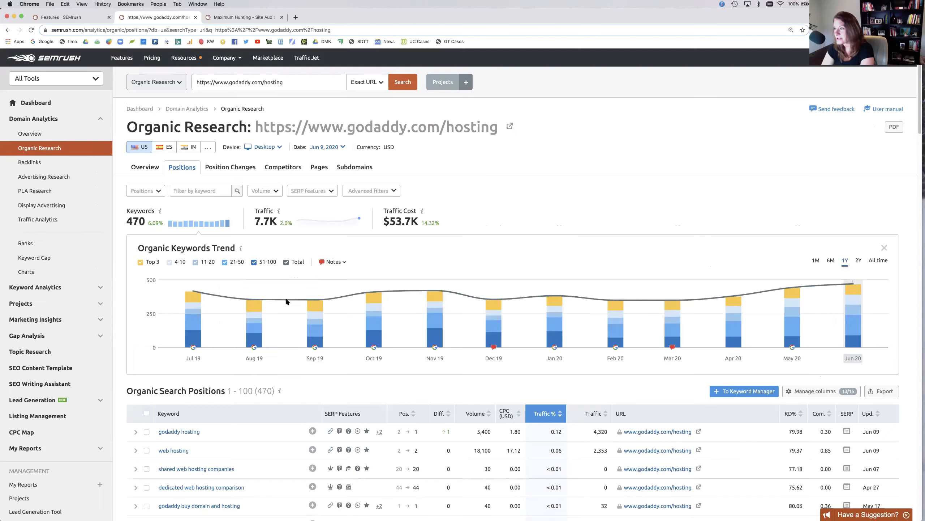
Open the organic Competitors report for godaddy.com and compare the listed domains by common keywords, search engine keywords and traffic
left_click(288, 168)
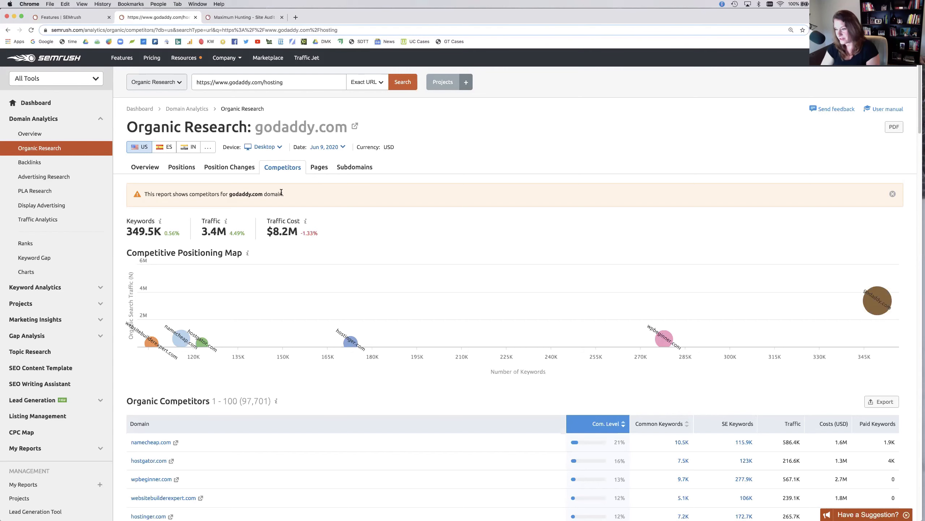
scroll(281, 192, "down", 6)
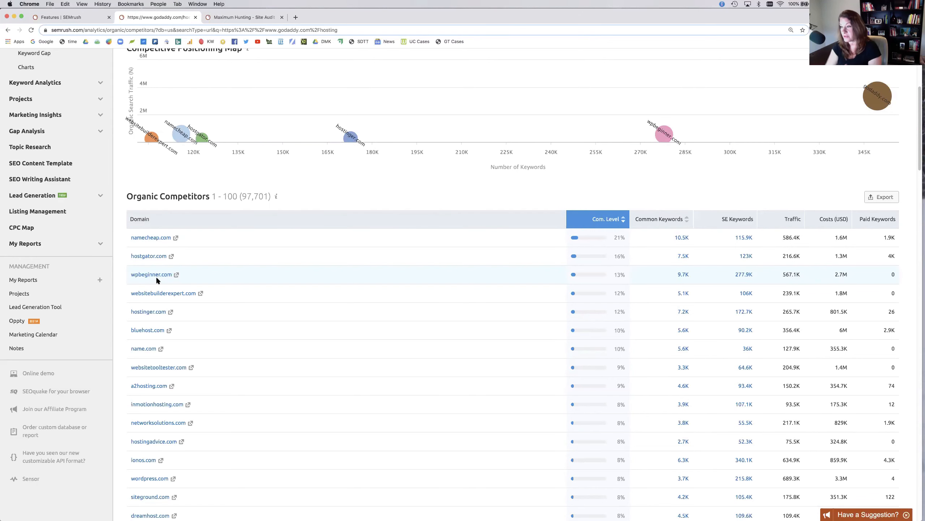
scroll(156, 277, "down", 3)
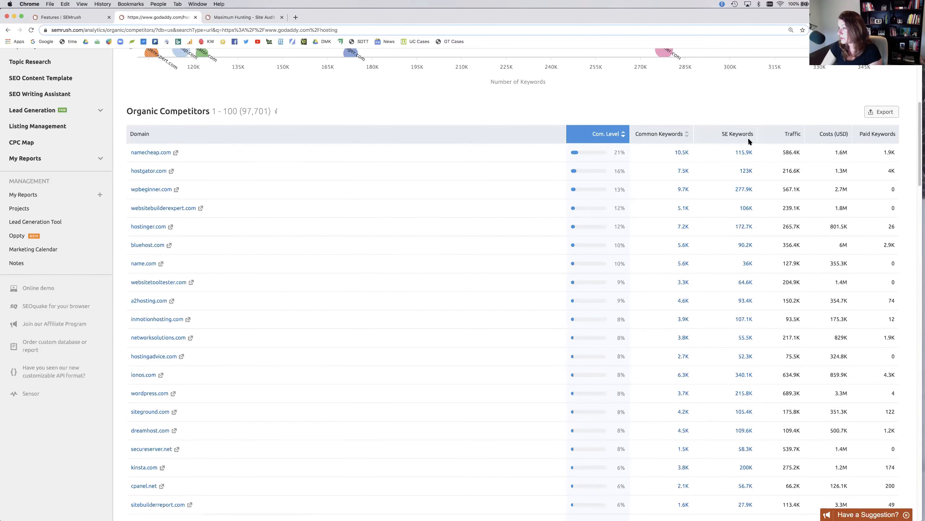
mouse_move(746, 193)
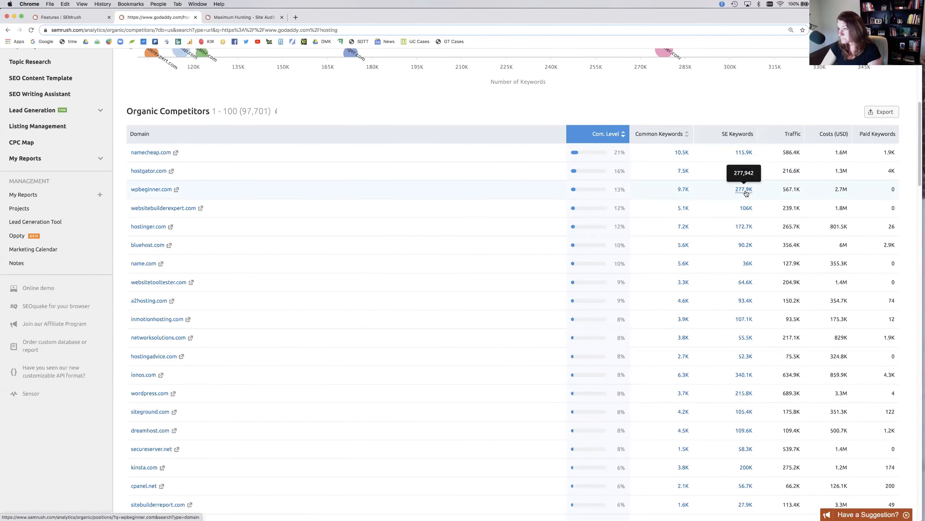
mouse_move(791, 263)
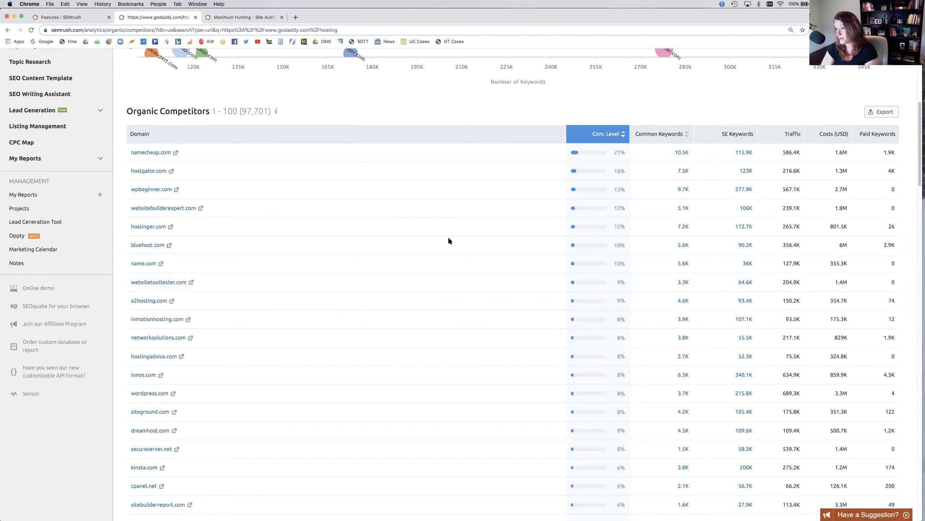
Open the Keyword Gap comparison of godaddy.com and wpbeginner.com from their common keywords, and examine the overlap and shared keywords
left_click(682, 190)
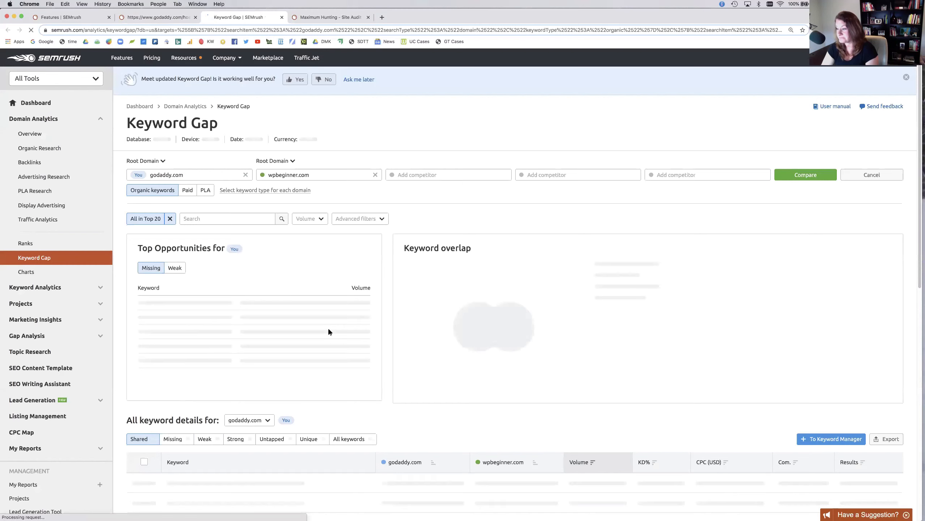
scroll(326, 323, "down", 1)
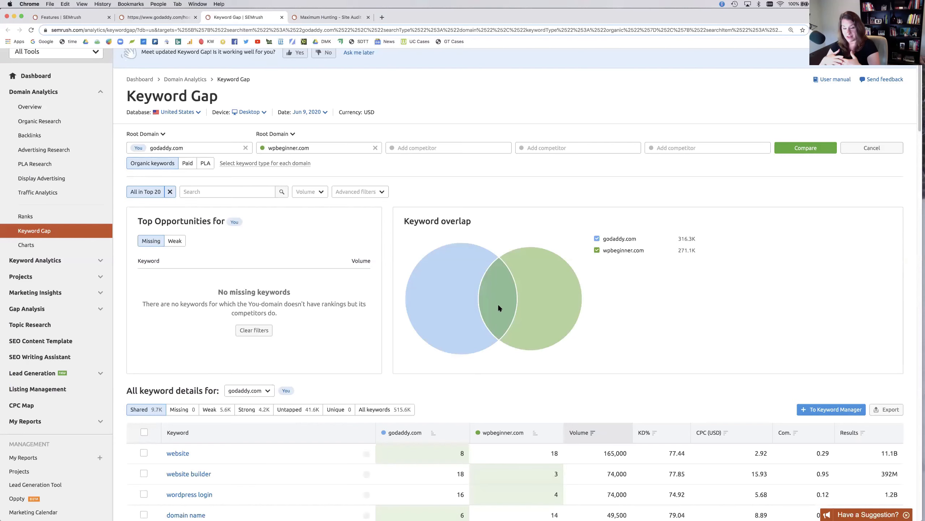
mouse_move(499, 308)
scroll(499, 305, "down", 6)
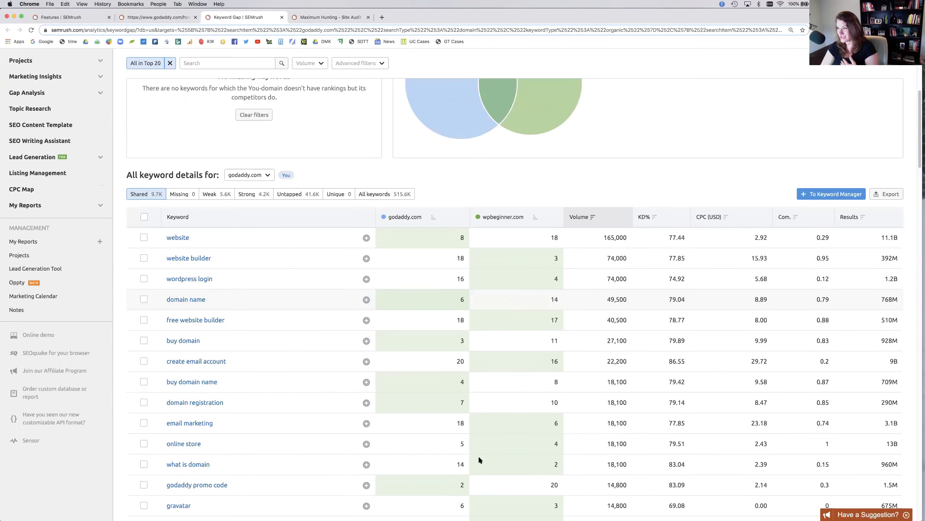
scroll(478, 456, "down", 2)
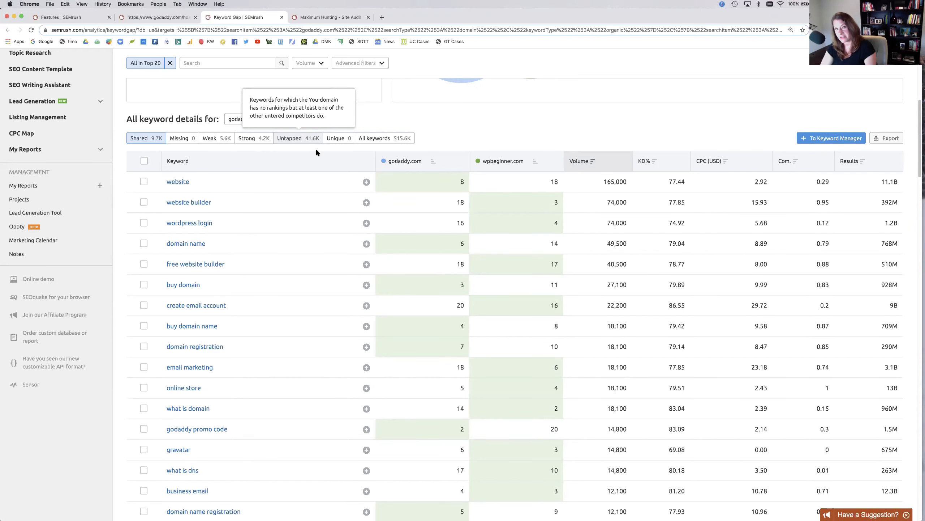
scroll(308, 260, "up", 10)
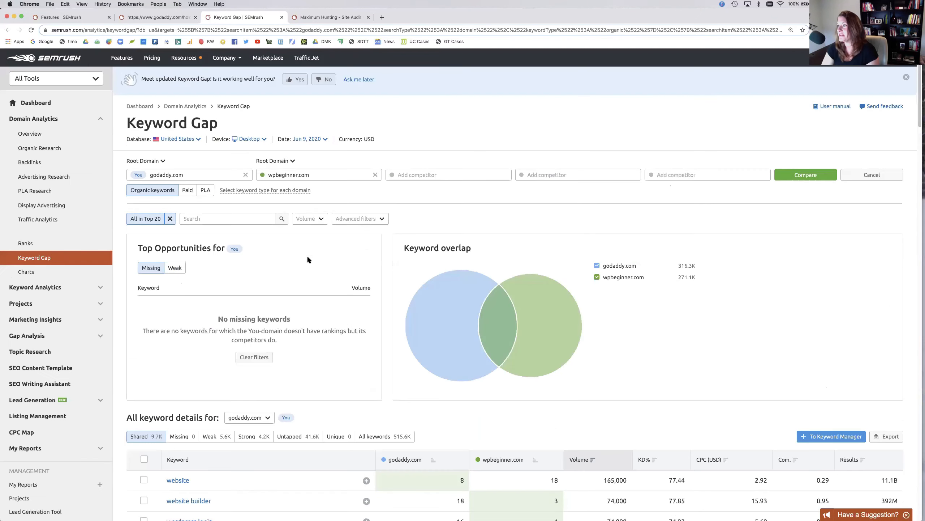
Add namecheap.com and hostgator.com as further competitors in the Keyword Gap comparison
left_click(400, 174)
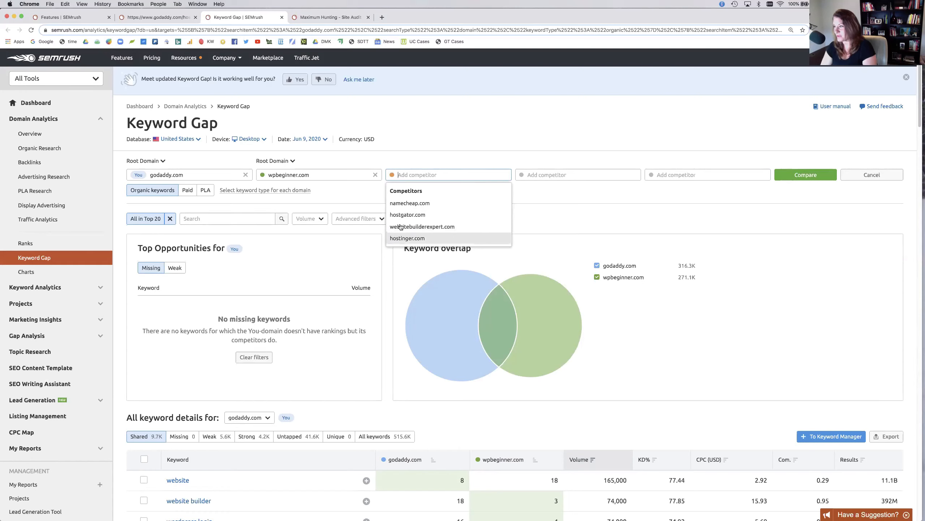
left_click(405, 204)
left_click(545, 172)
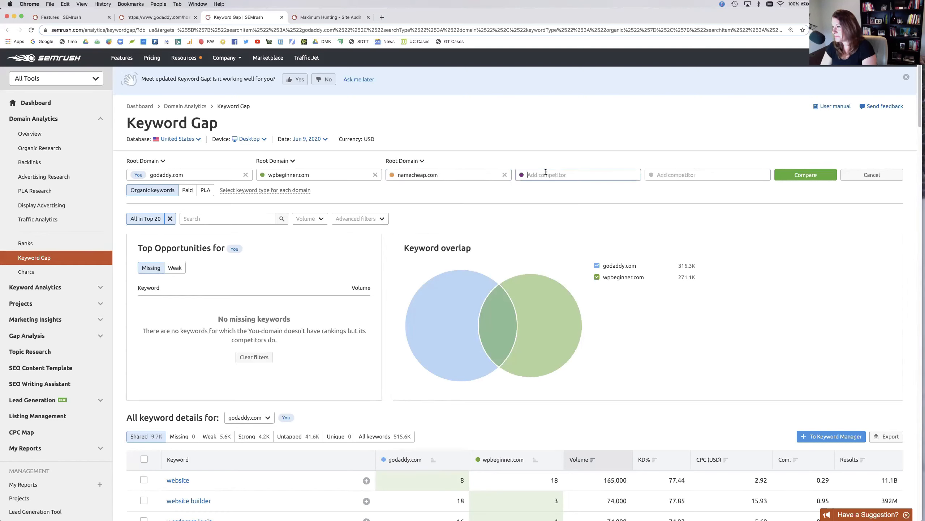
left_click(543, 205)
Add wpengine.com as the last competitor and run the comparison of all five domains
left_click(658, 175)
type("liqui")
key("BackSpace")
key("BackSpace")
key("BackSpace")
key("BackSpace")
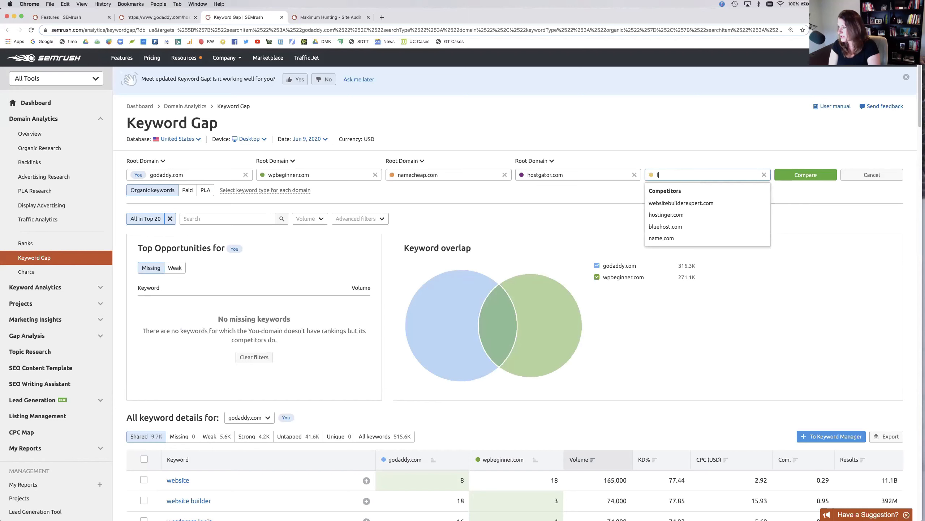
type("wpenigne.com")
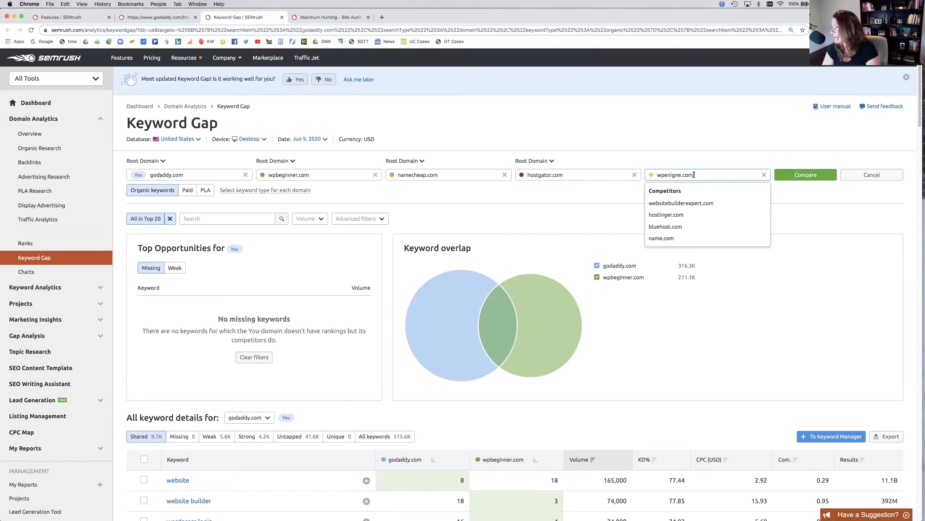
left_click(673, 175)
key("BackSpace")
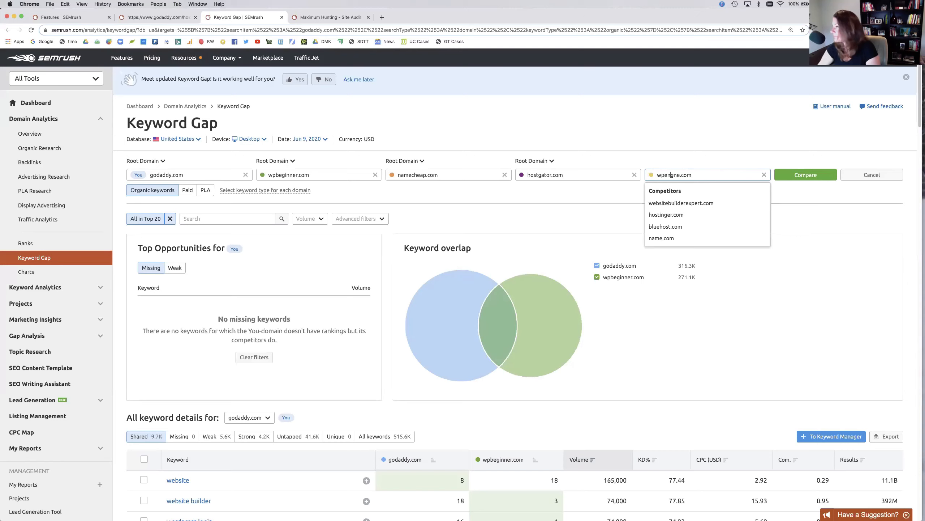
key("Right")
type("i")
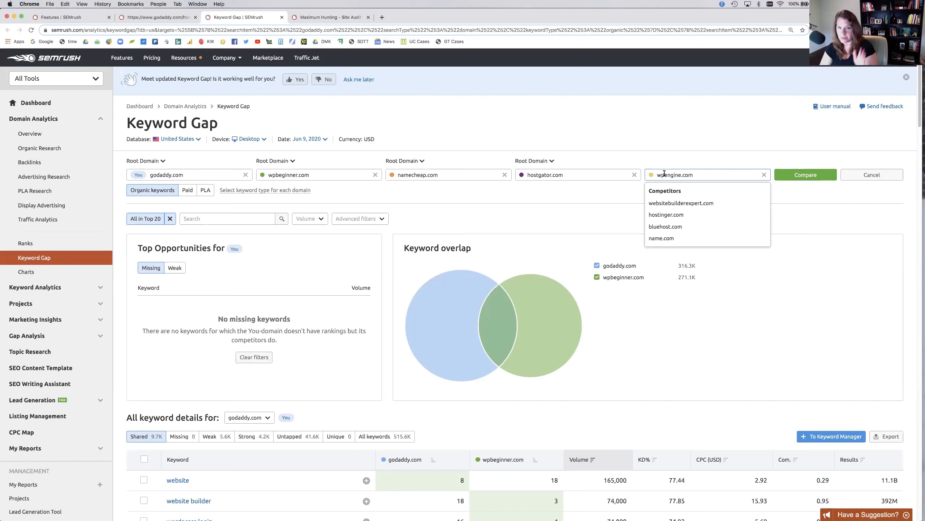
left_click(801, 175)
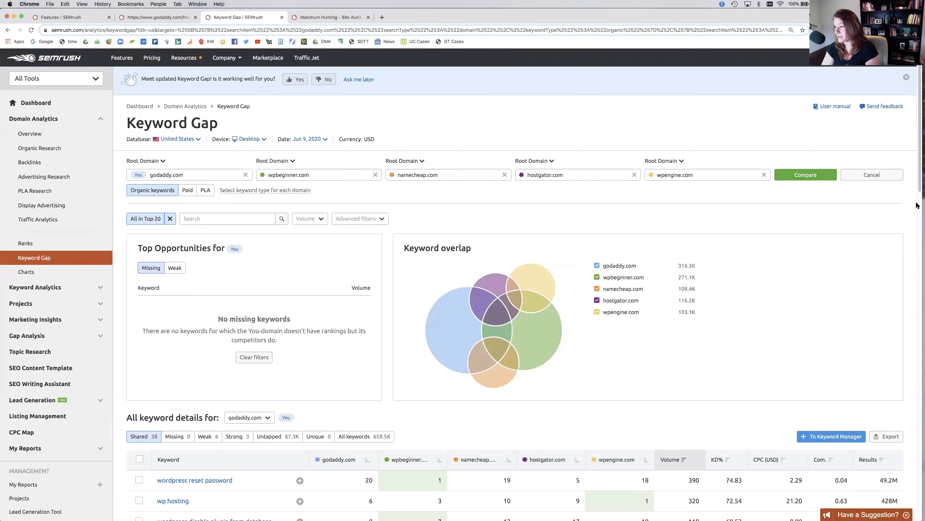
Examine the keyword overlap diagram and each domain's rankings for the shared keywords
scroll(593, 278, "down", 4)
mouse_move(530, 213)
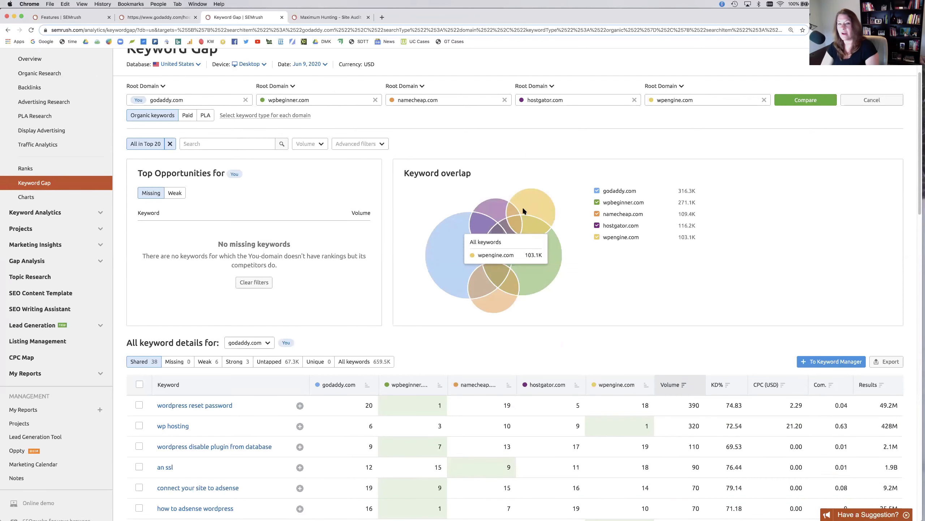
scroll(522, 211, "down", 1)
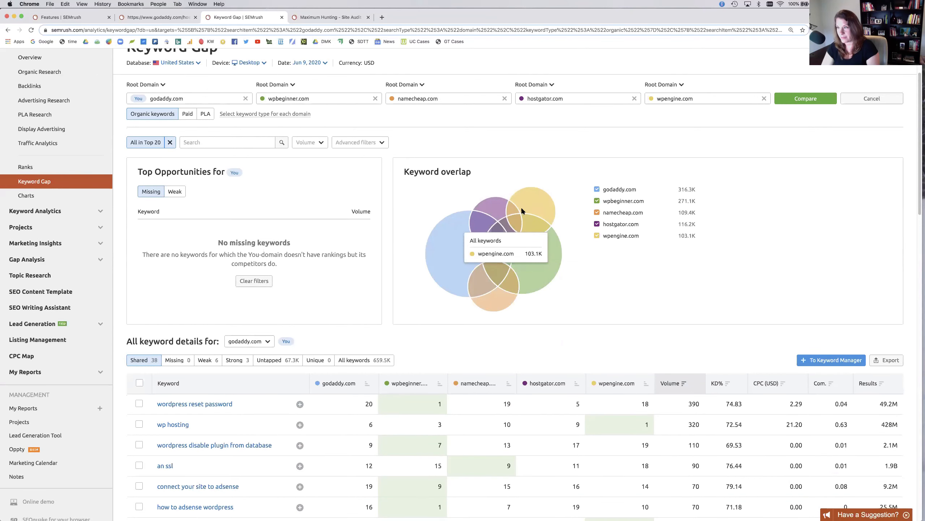
scroll(522, 209, "down", 1)
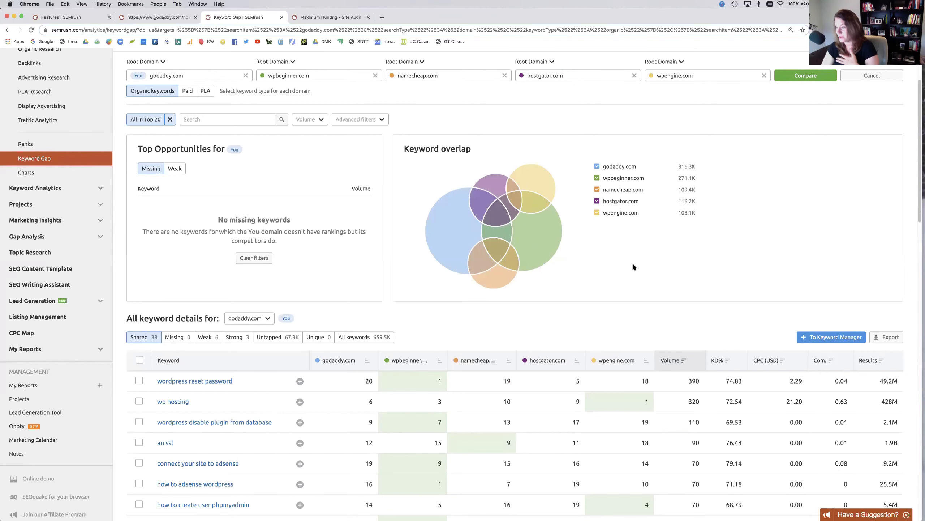
scroll(633, 265, "down", 5)
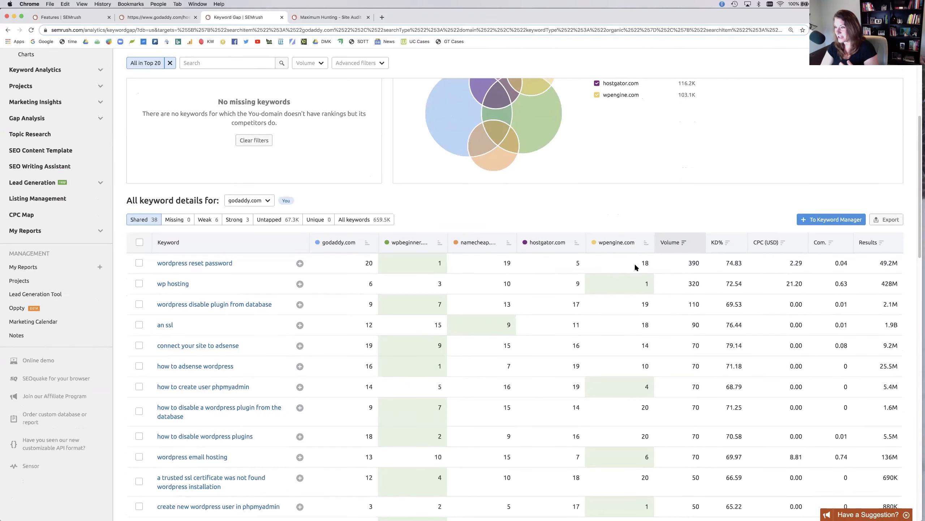
scroll(554, 319, "down", 3)
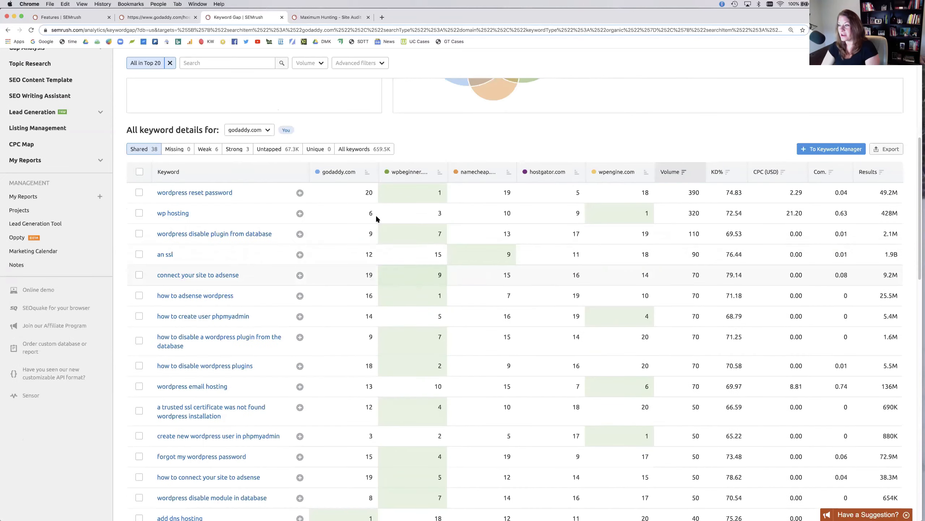
mouse_move(376, 216)
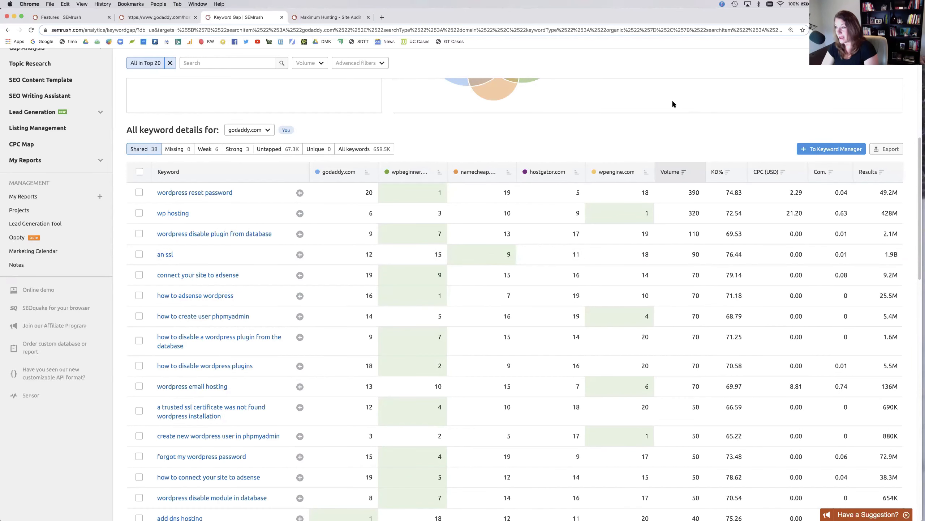
Show godaddy.com's Strong keywords, followed by its Weak keywords, and compare its rankings with the competitors'
left_click(244, 150)
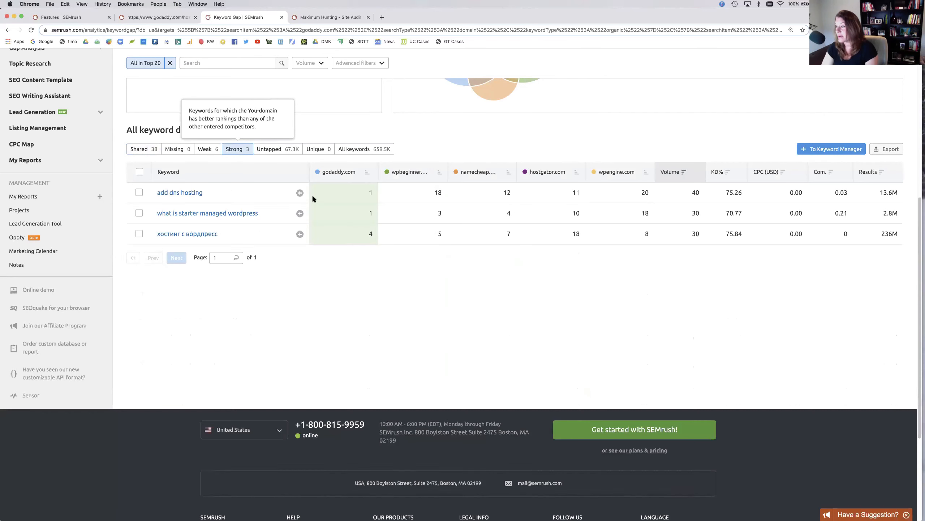
mouse_move(323, 202)
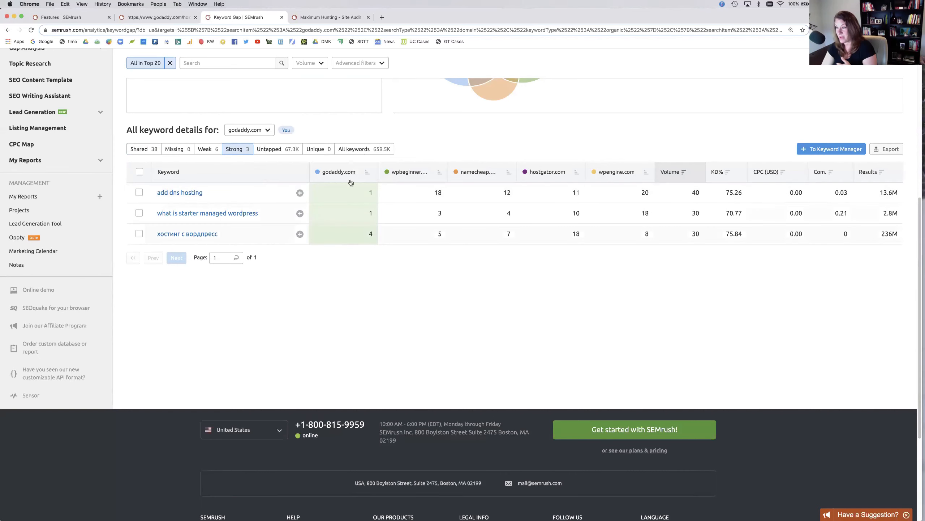
left_click(210, 149)
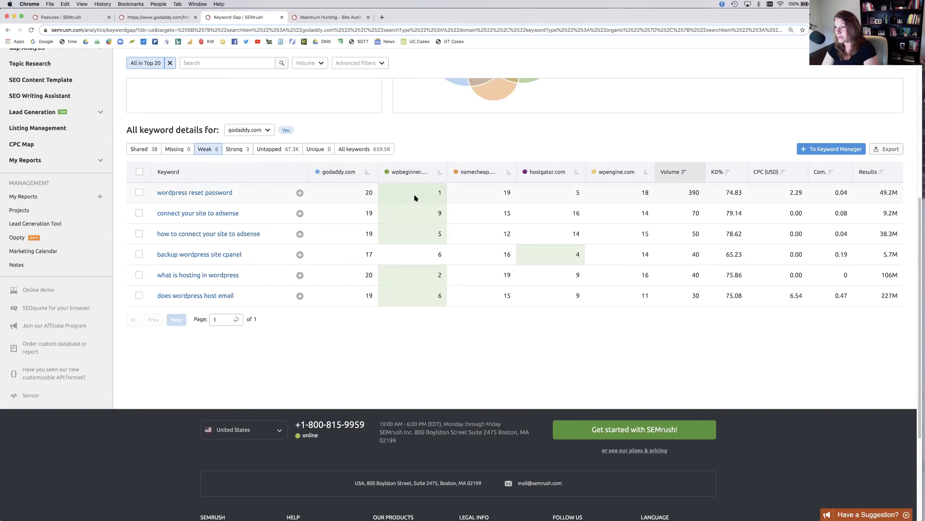
mouse_move(415, 197)
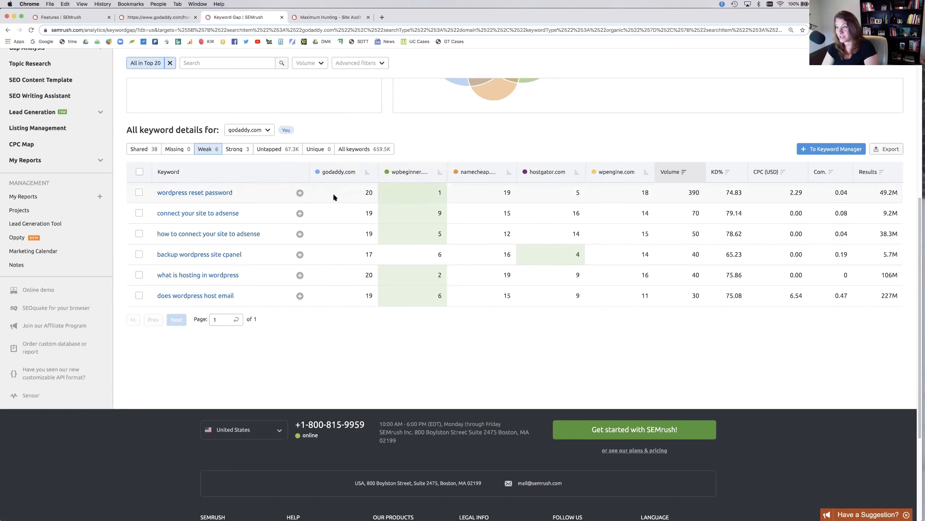
mouse_move(339, 192)
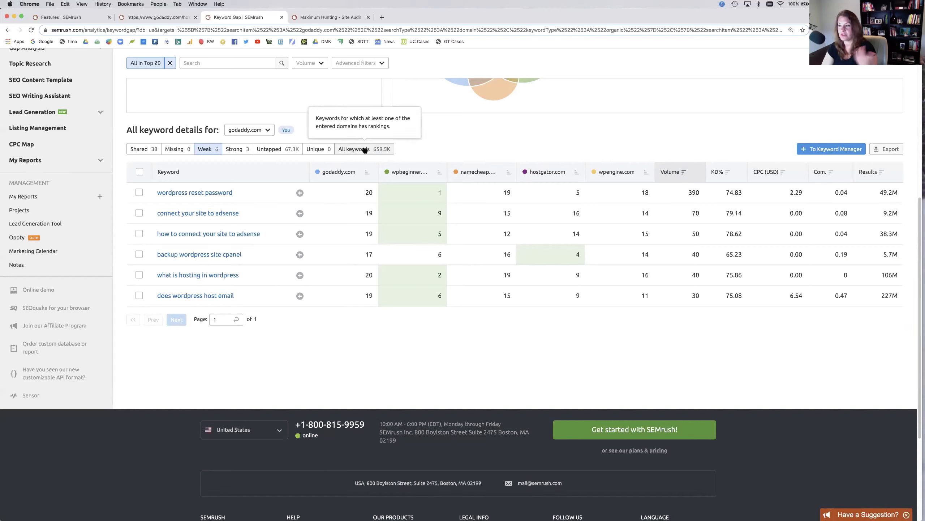
Check which domains the keyword details can be shown for, and switch the comparison to Paid keywords
left_click(260, 130)
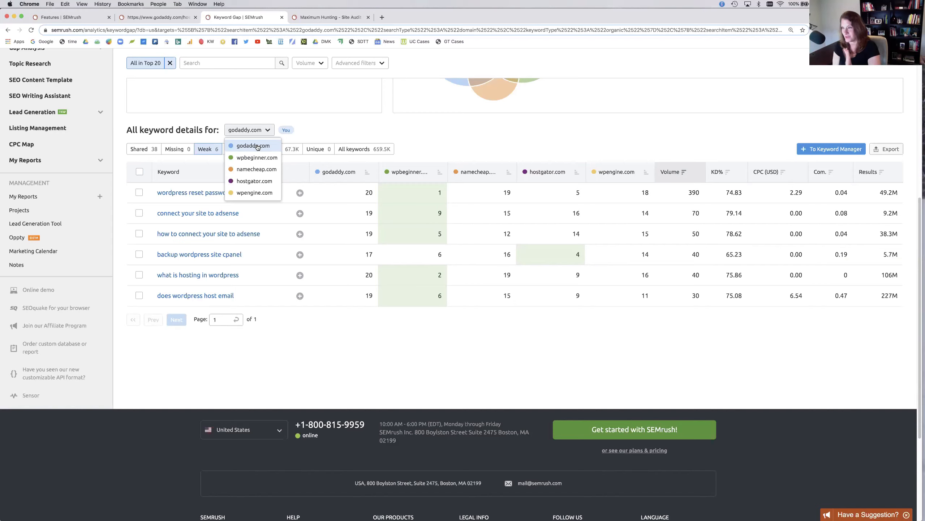
left_click(377, 344)
scroll(377, 344, "up", 8)
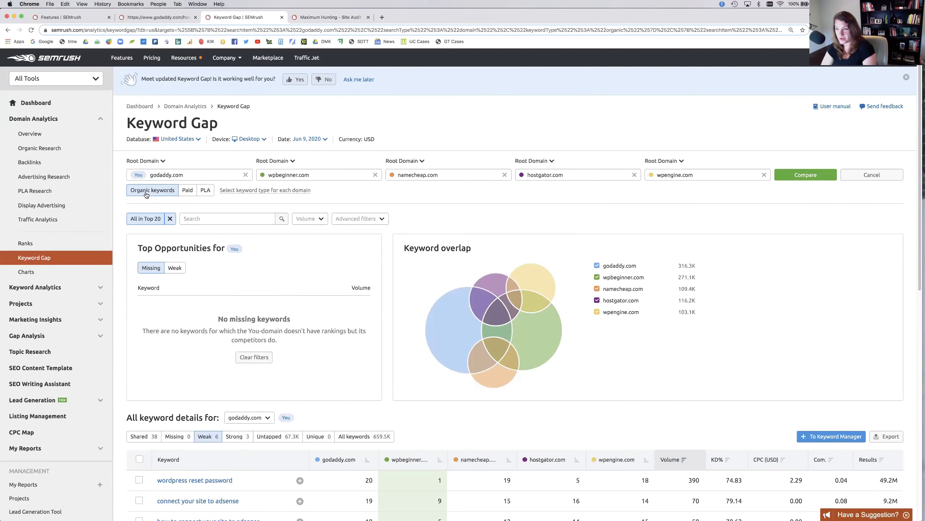
left_click(192, 191)
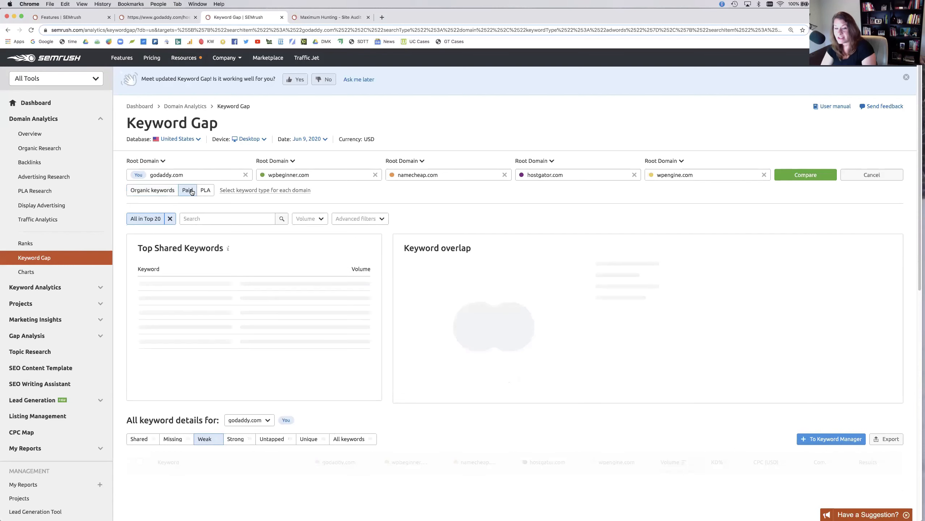
Examine the paid keyword overlap diagram and the keyword count of each compared domain
scroll(223, 304, "down", 1)
scroll(224, 303, "down", 2)
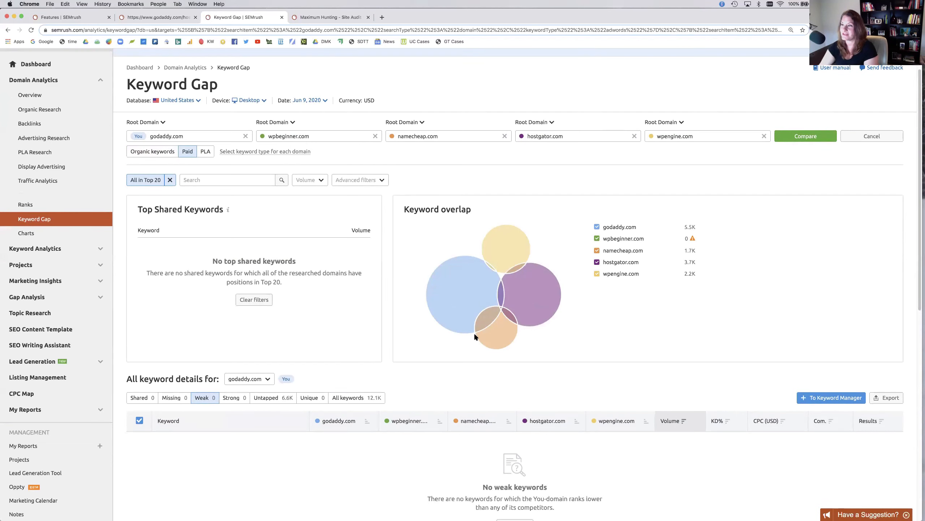
mouse_move(460, 327)
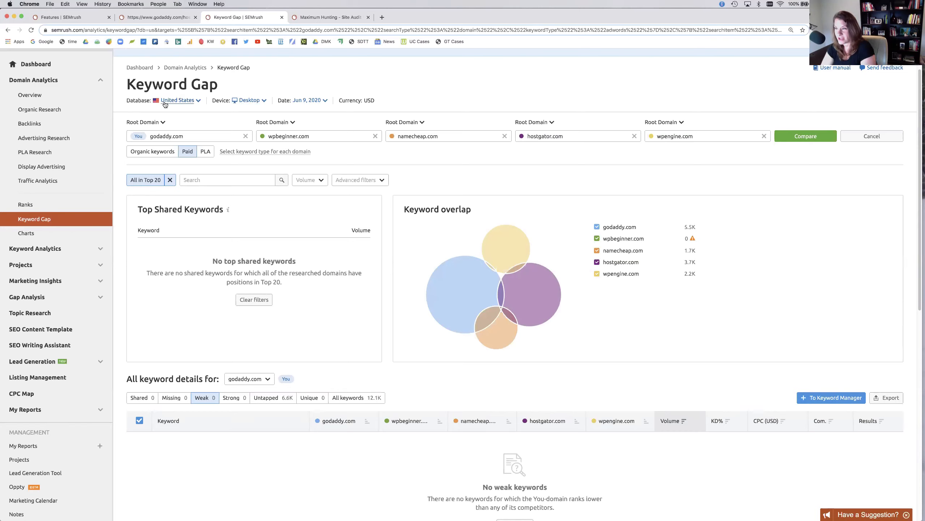
Check the device choices and the historical date options available for the Keyword Gap comparison
left_click(264, 103)
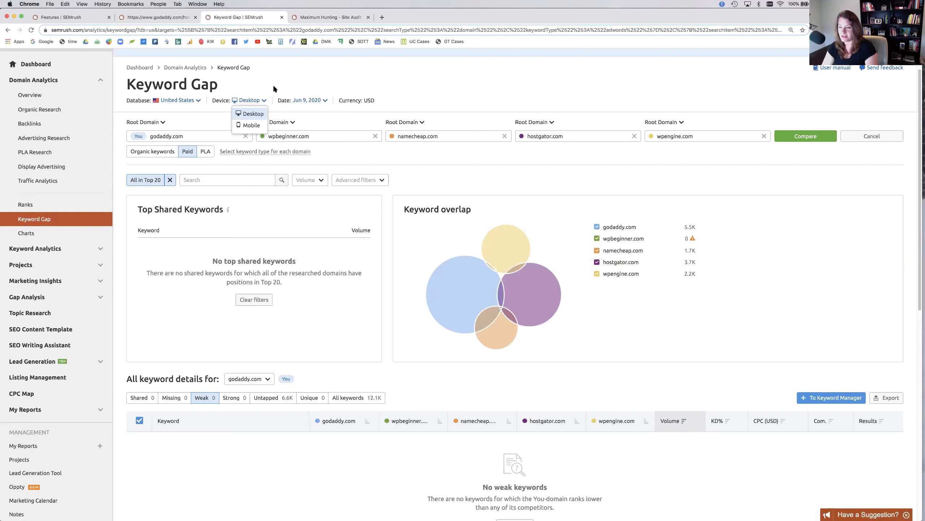
left_click(325, 99)
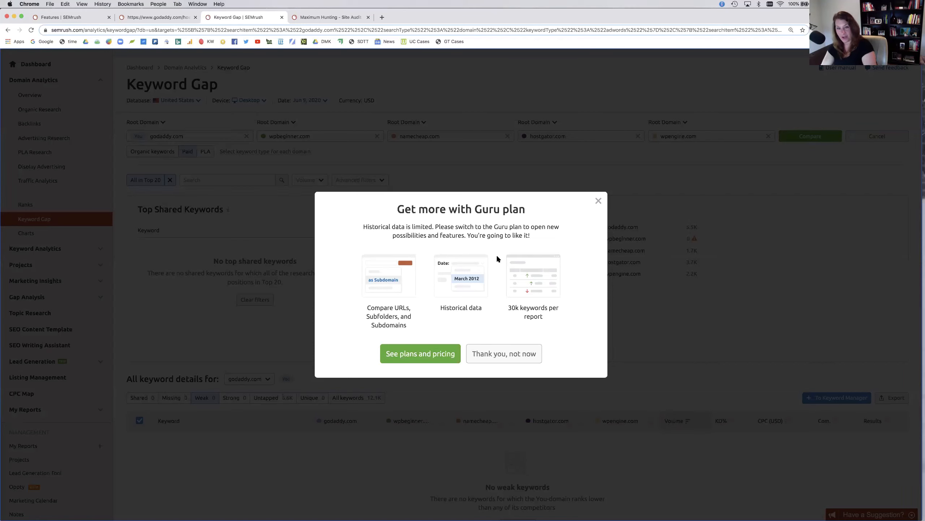
left_click(598, 202)
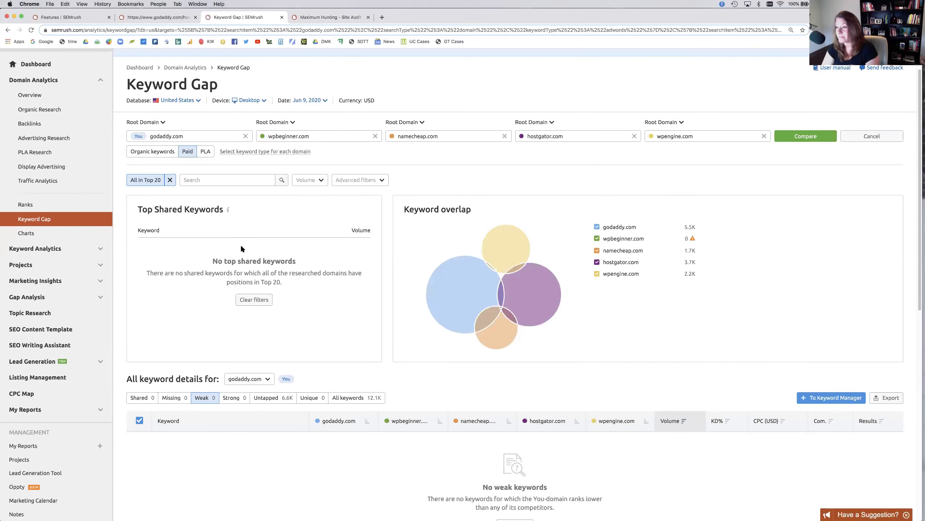
scroll(241, 251, "up", 2)
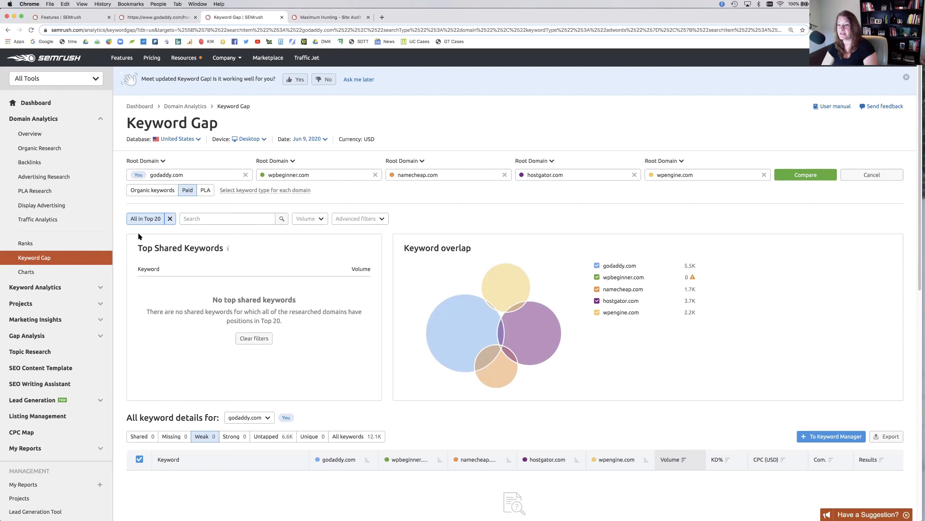
Open Traffic Analytics for godaddy.com and compare it with the competitor liquidweb.com
left_click(57, 220)
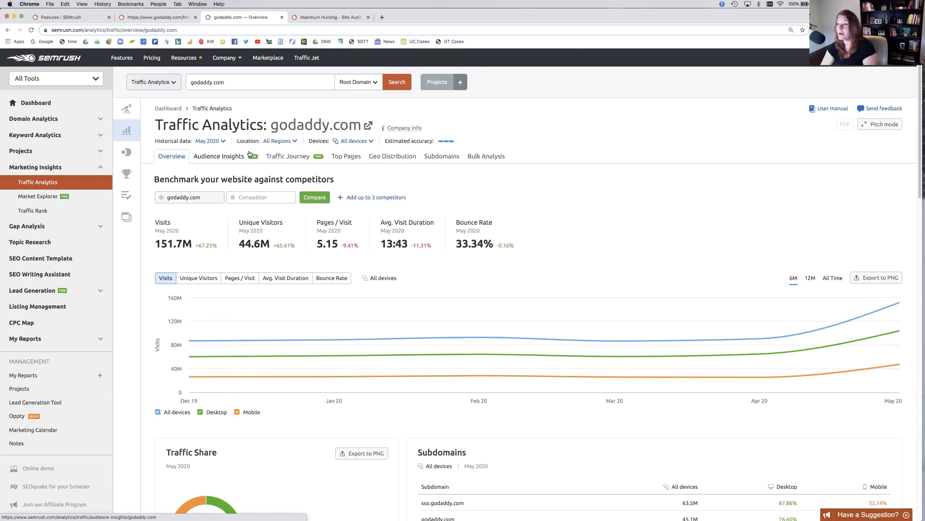
left_click(249, 196)
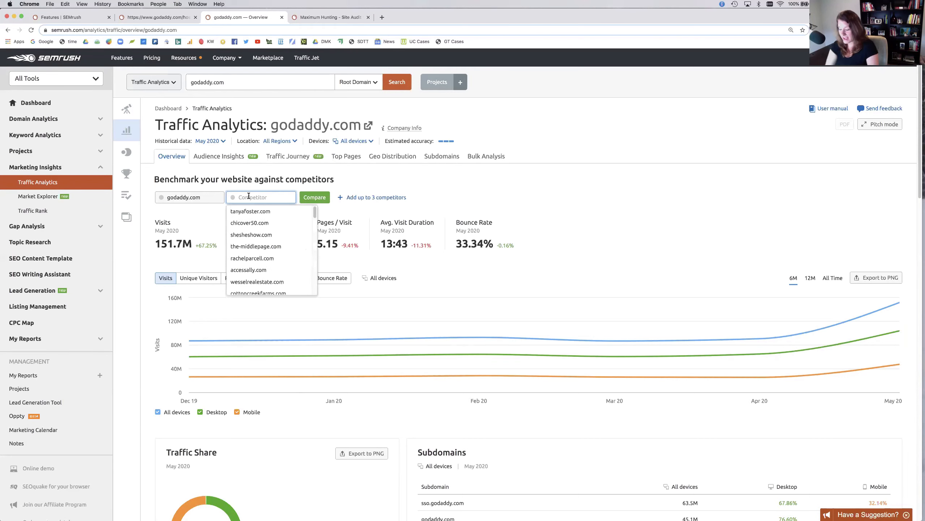
type("liquid")
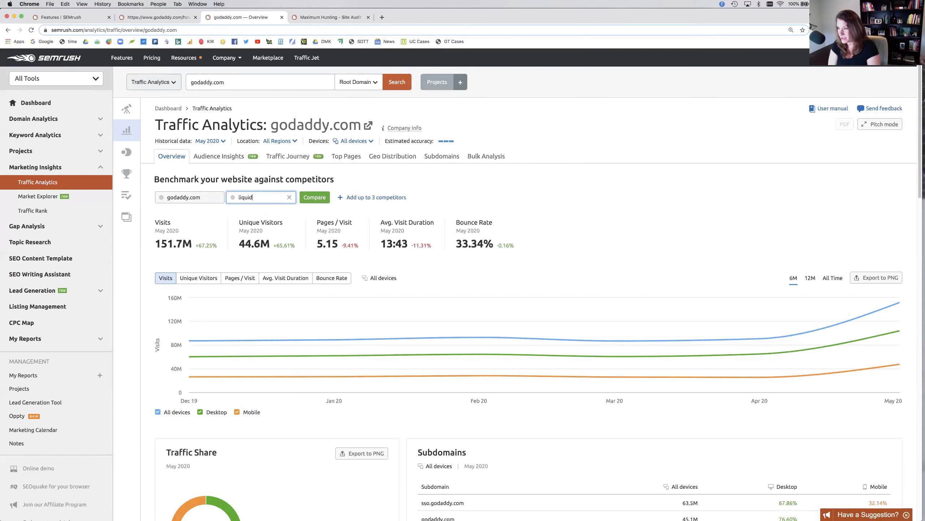
type("web.com")
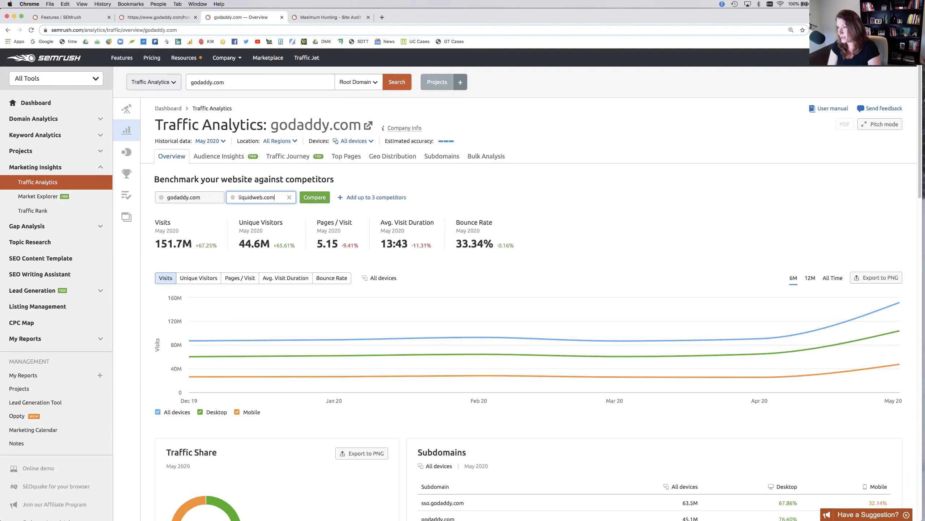
left_click(314, 199)
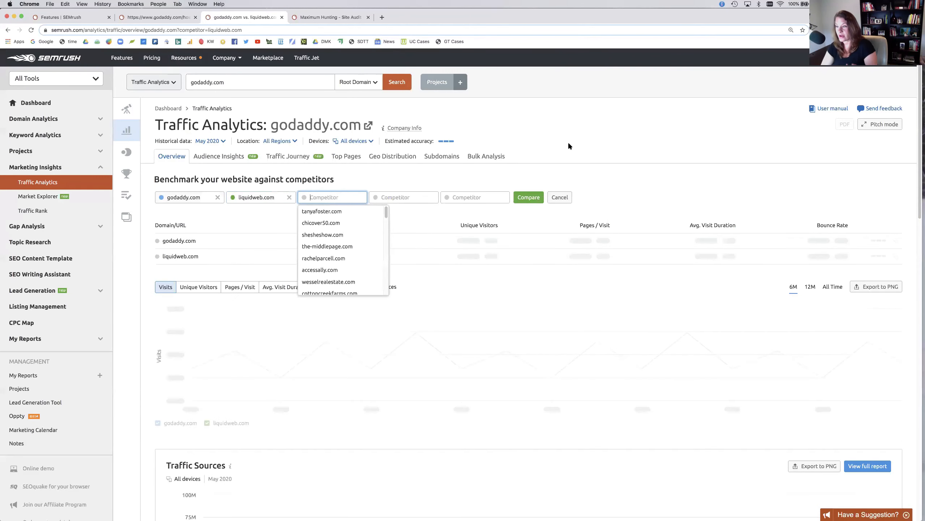
left_click(621, 119)
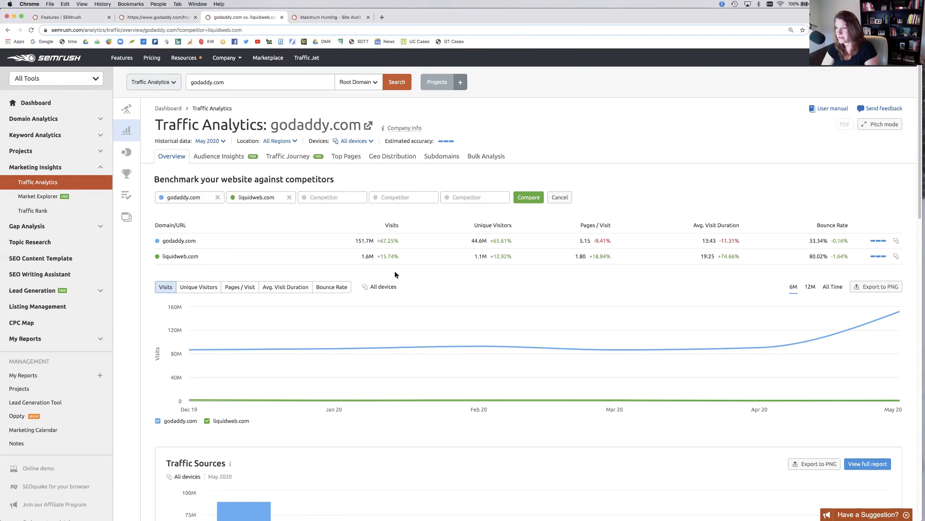
Examine the traffic metrics, visits trend and traffic sources of godaddy.com against liquidweb.com
scroll(411, 217, "down", 1)
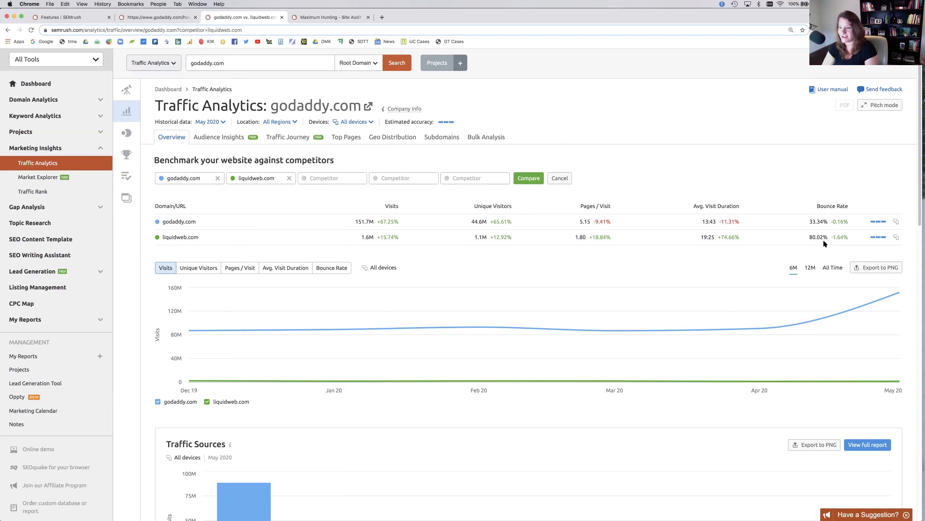
scroll(728, 327, "down", 5)
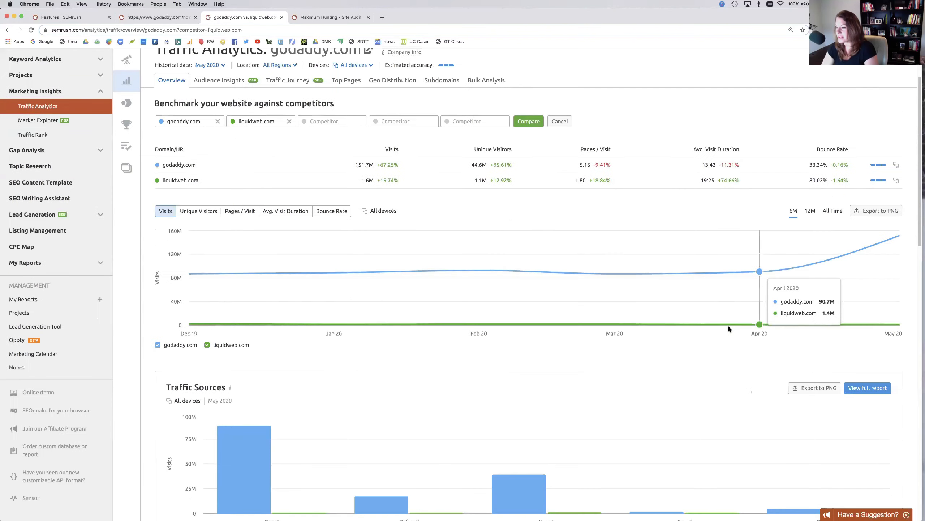
scroll(720, 326, "down", 1)
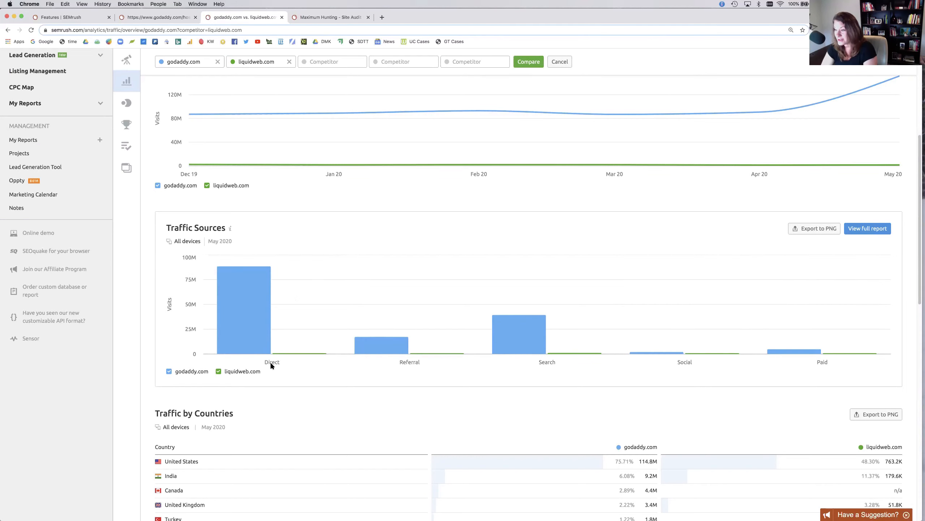
mouse_move(516, 331)
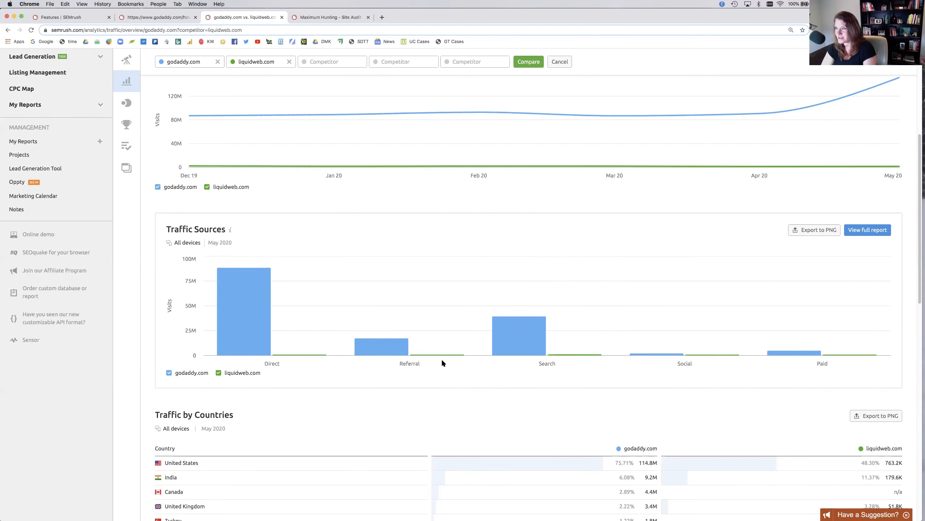
scroll(441, 358, "up", 6)
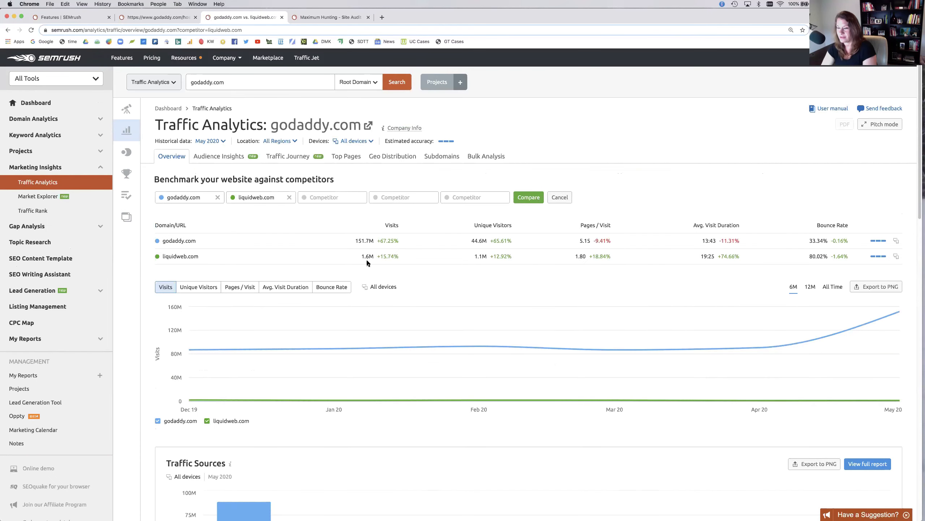
Replace liquidweb.com with hostgator.com in the traffic benchmark and enter wpengine.com as the second competitor
double_click(261, 197)
type("hostgator")
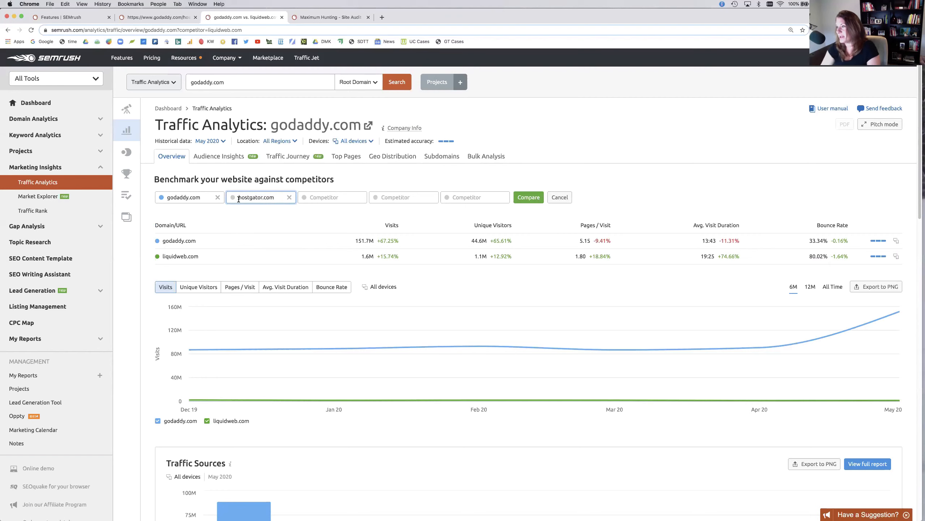
left_click(323, 199)
type("wpengine.co")
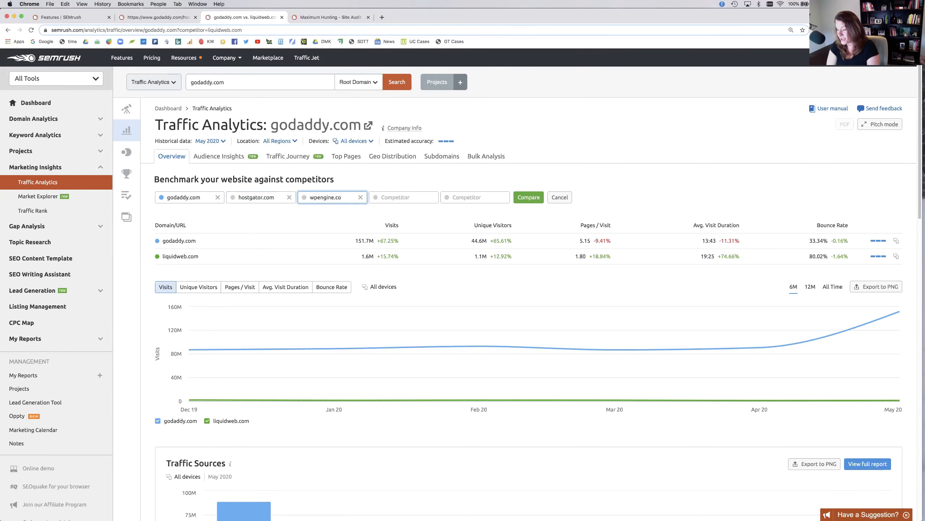
type("m")
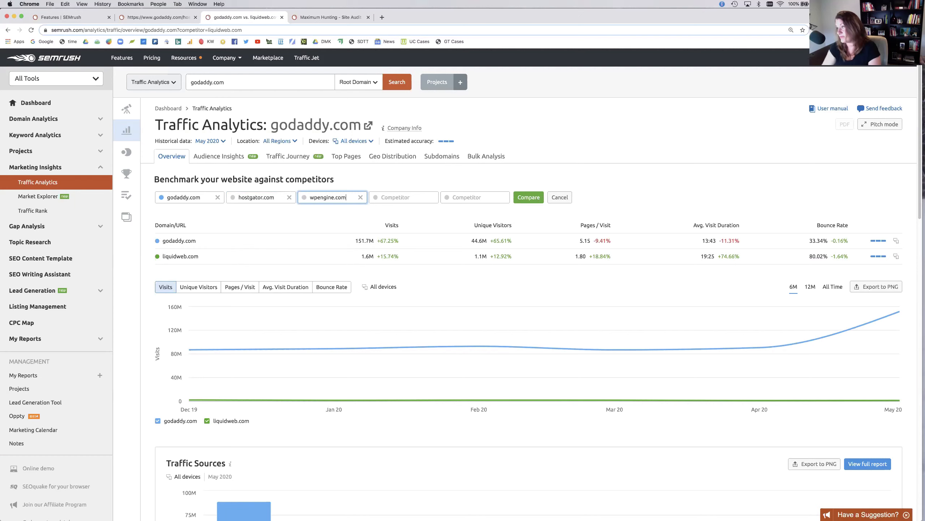
Enter bluehost.com as the third competitor in the traffic benchmark
left_click(388, 192)
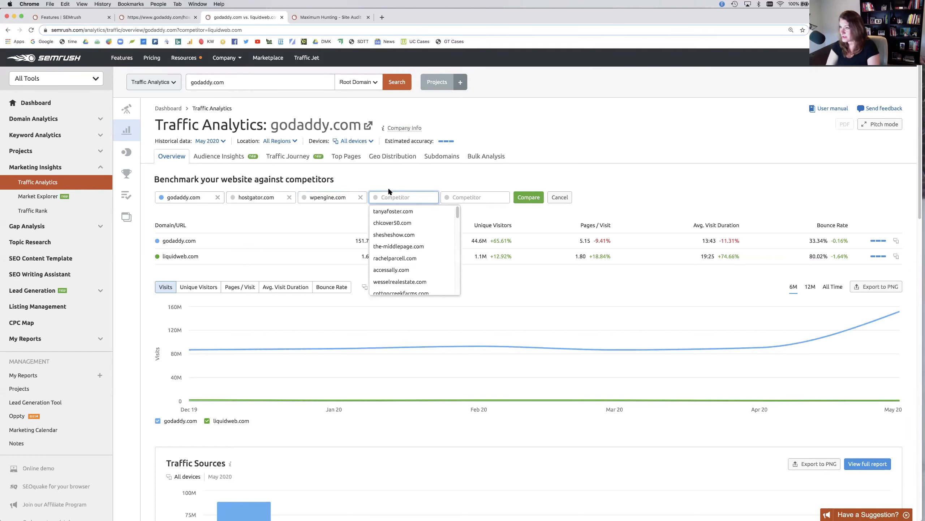
type("bluehost.vom")
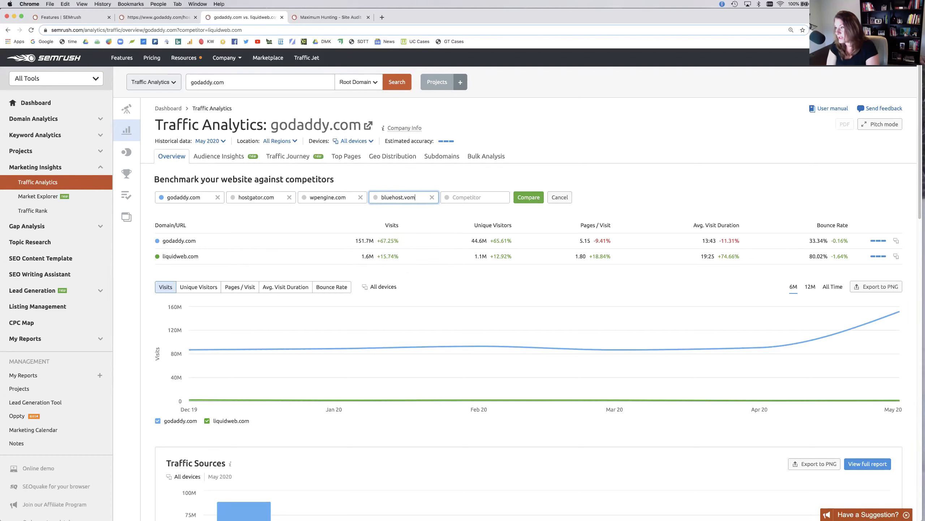
key("Tab")
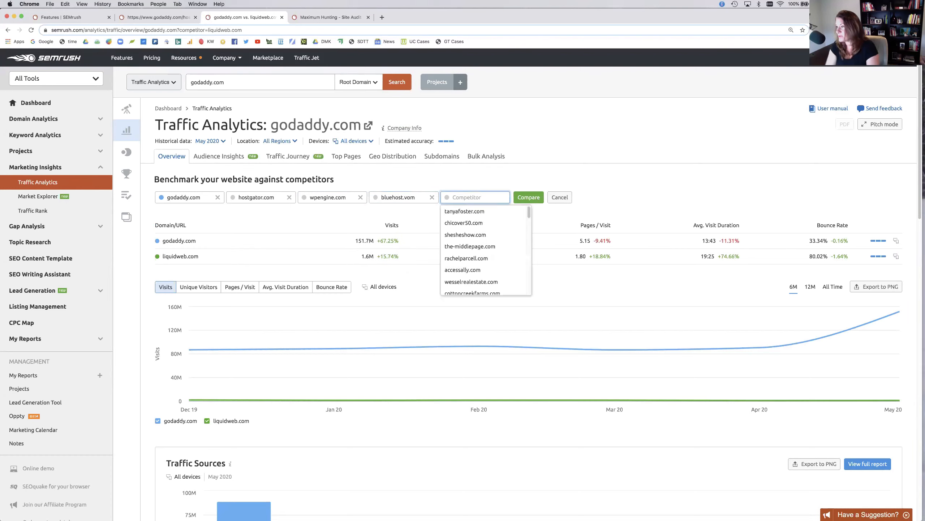
left_click(404, 198)
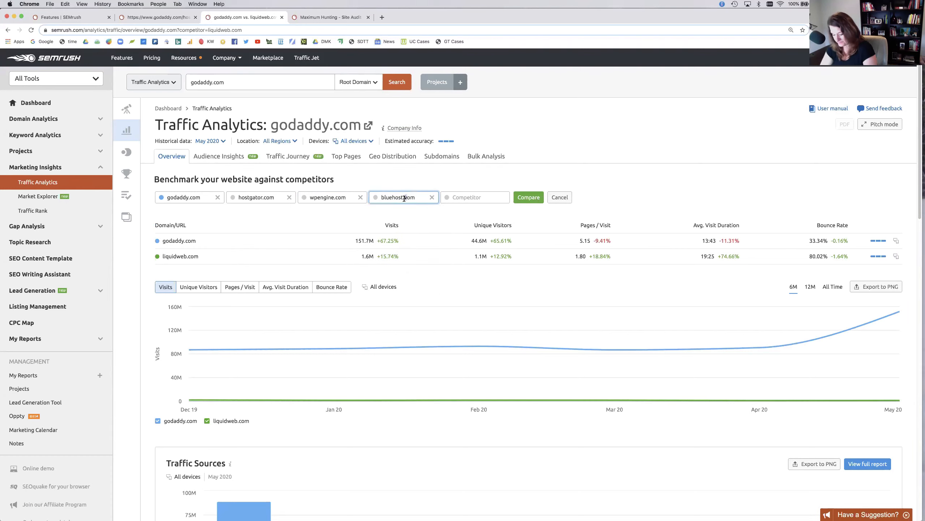
key("Delete")
type("c")
key("Tab")
Enter wpbeginner.com as the fourth competitor and run the traffic comparison of all five domains
type("w")
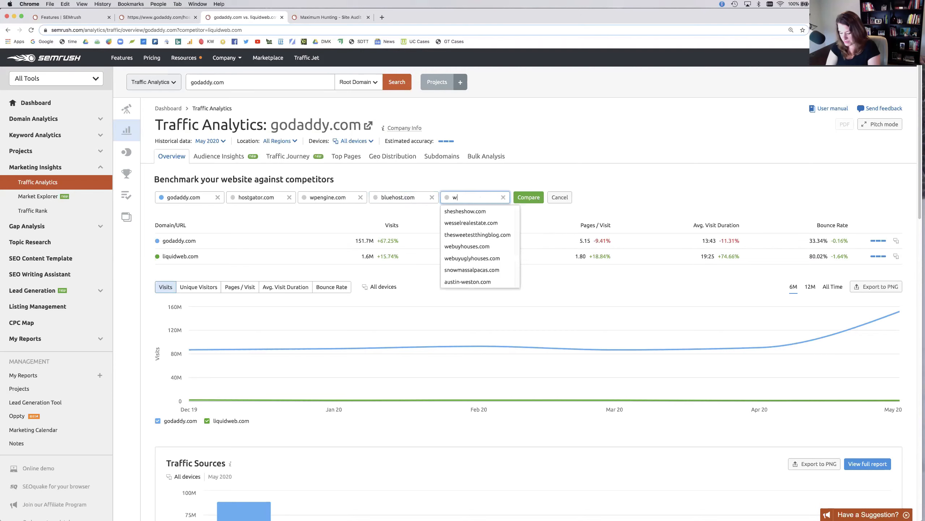
type("pbeginner.om")
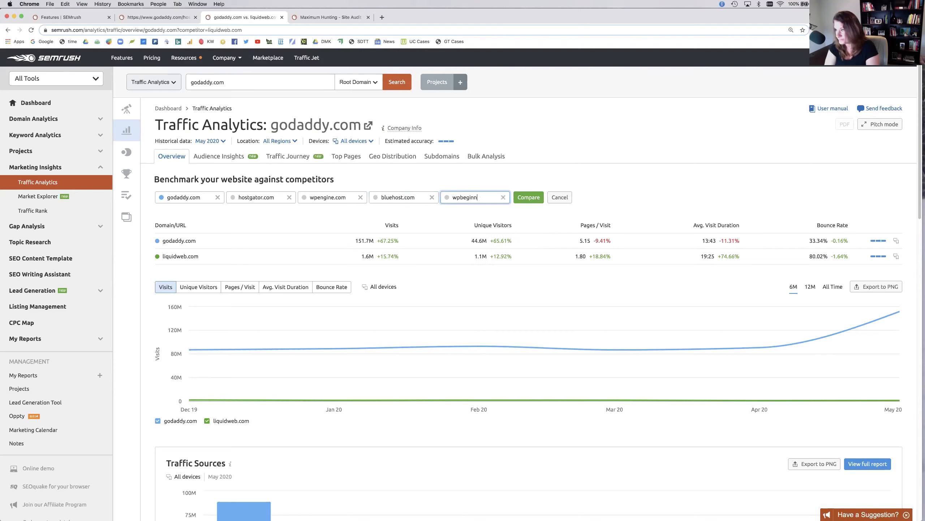
key("BackSpace")
key("BackSpace")
type("com")
left_click(523, 197)
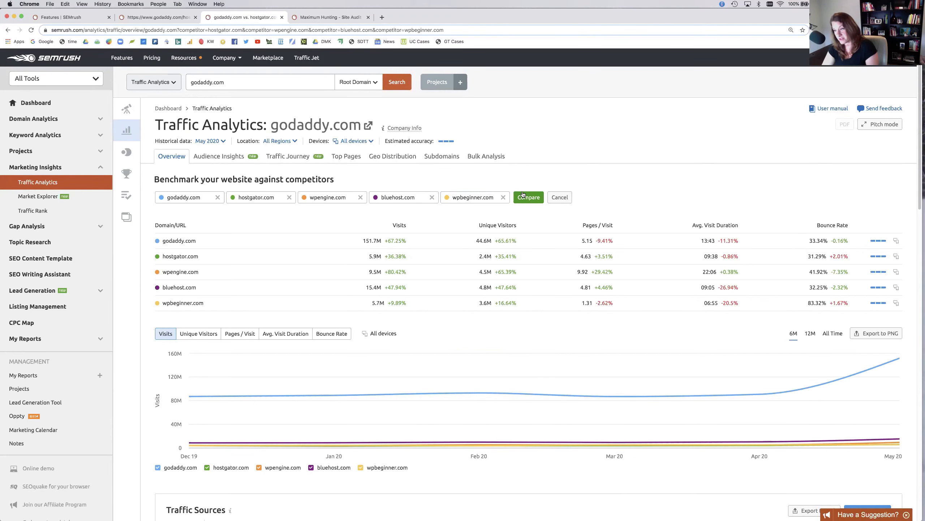
Examine the five domains' traffic metrics, and chart their Pages / Visit followed by their Bounce Rate
scroll(523, 195, "down", 2)
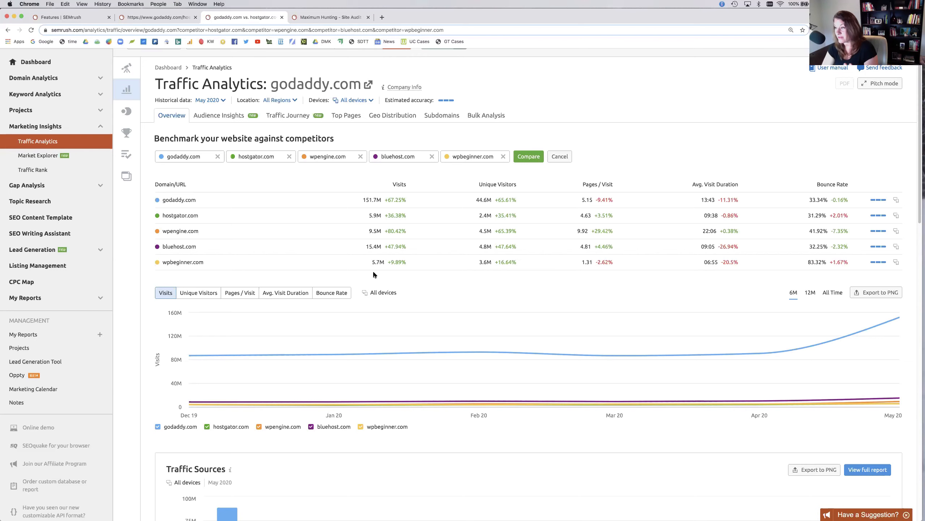
mouse_move(401, 199)
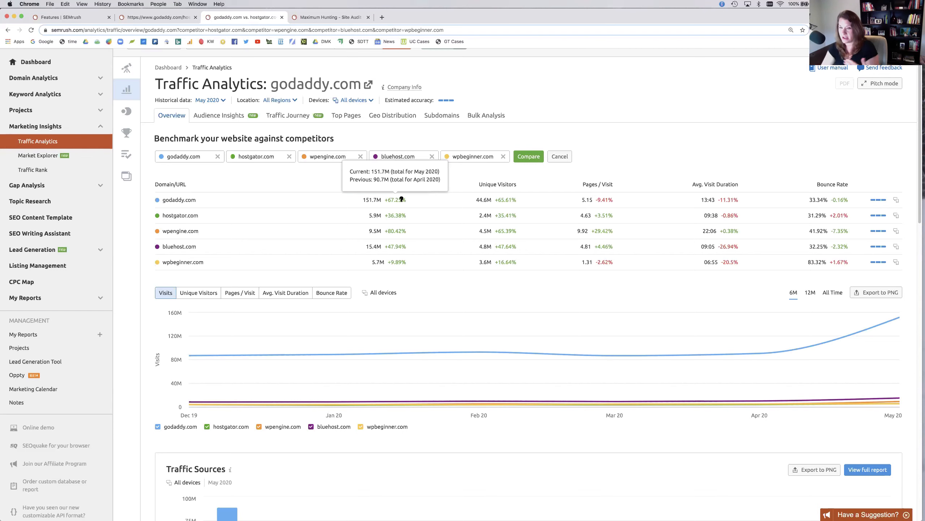
scroll(381, 249, "down", 2)
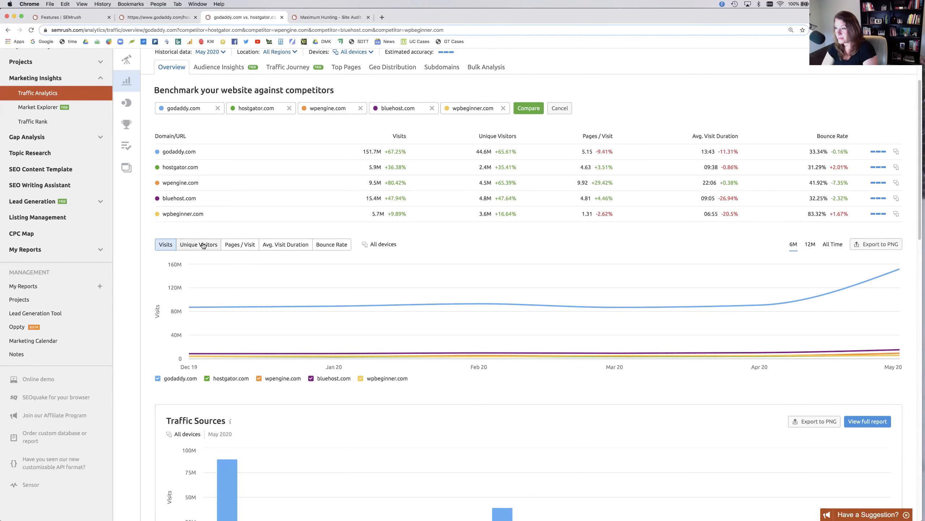
left_click(240, 246)
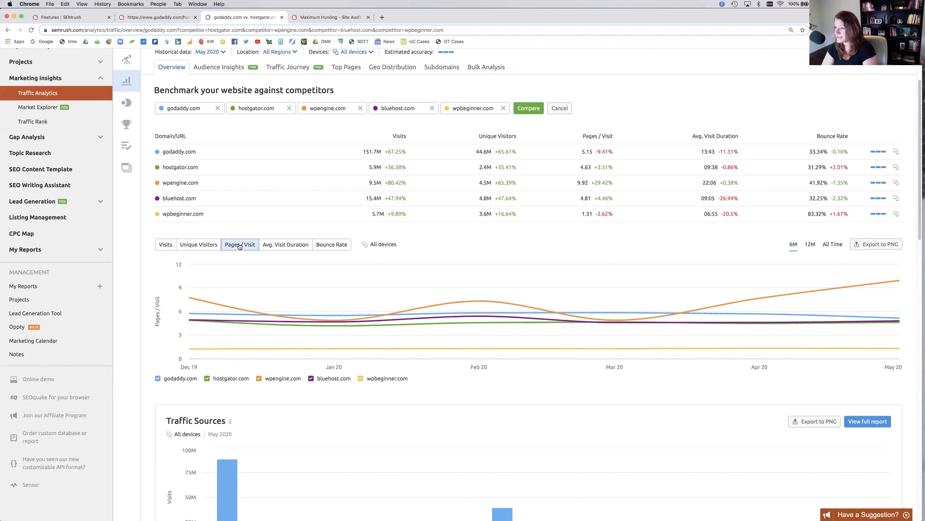
left_click(329, 246)
Examine the Traffic Sources chart to compare the five domains' visits by channel
scroll(329, 246, "down", 6)
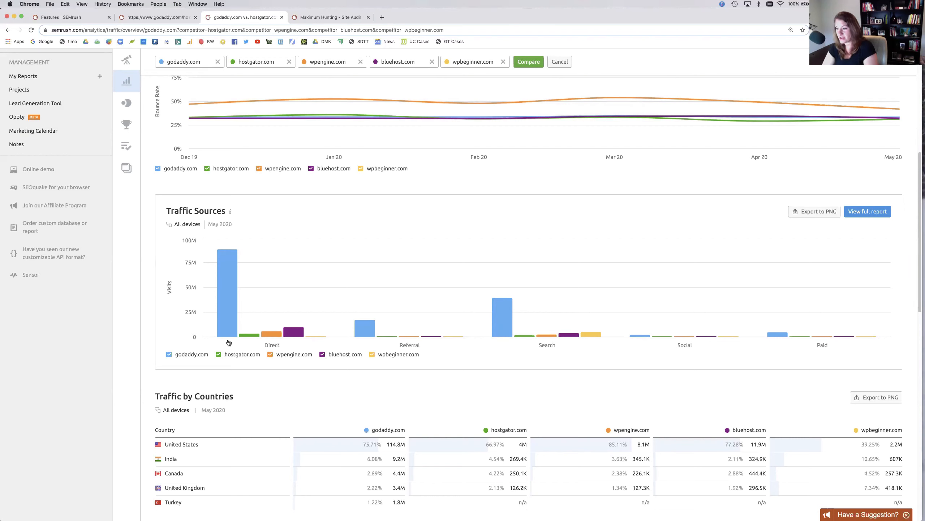
mouse_move(228, 330)
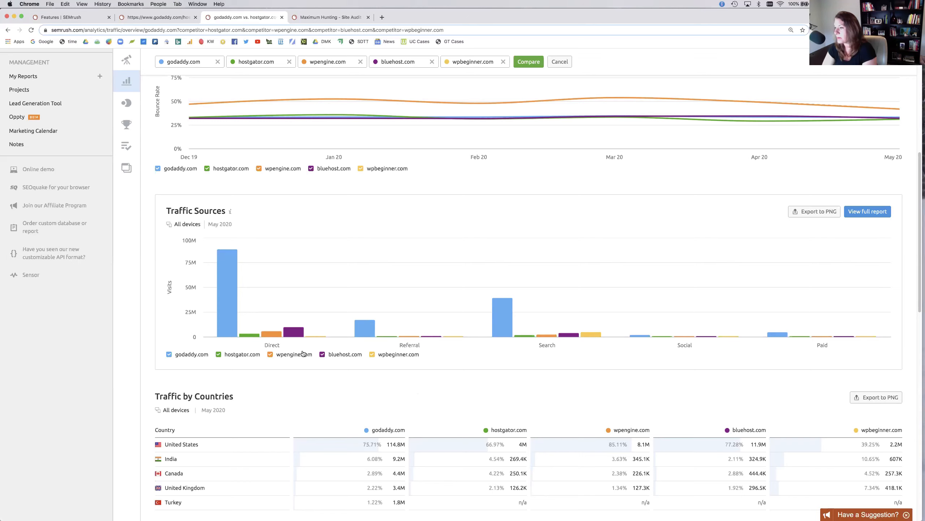
mouse_move(297, 330)
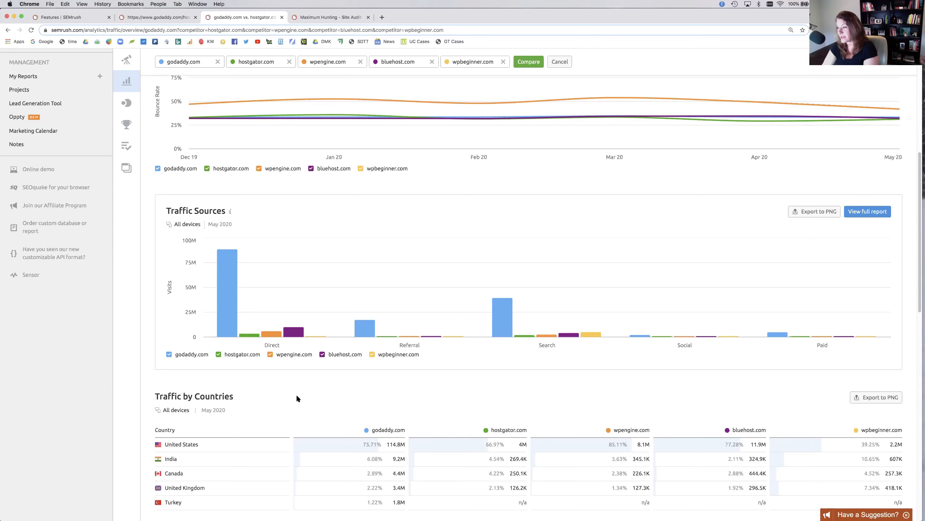
scroll(302, 400, "up", 8)
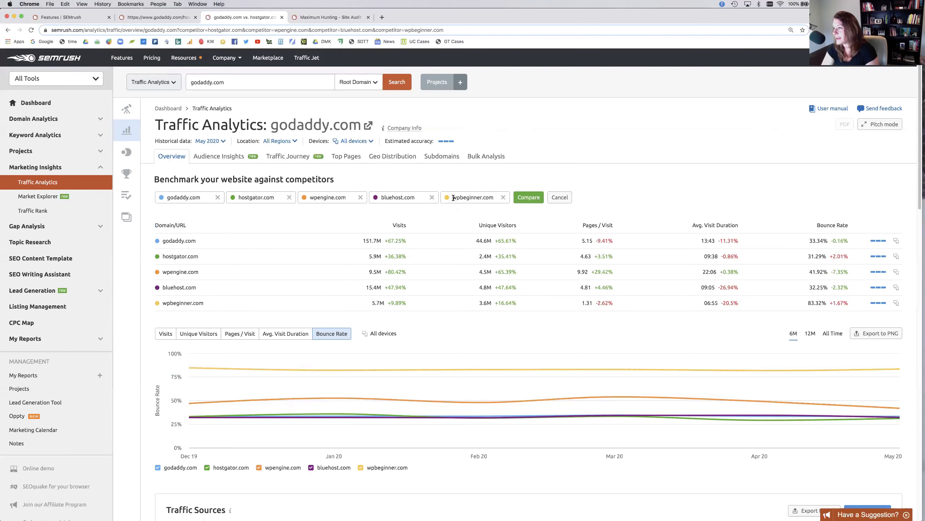
Replace godaddy.com with wpbeginner.com as the main domain, clear its competitor entry, and rerun the traffic comparison
double_click(485, 198)
right_click(483, 197)
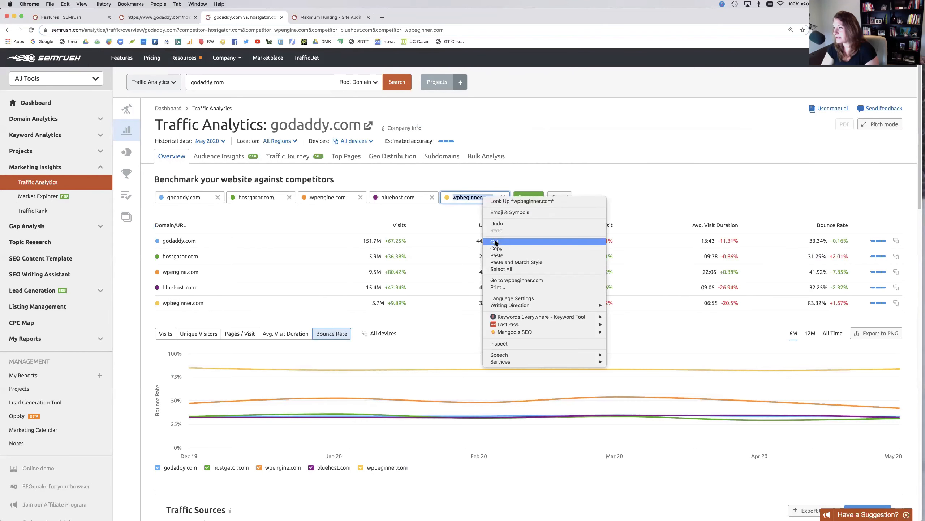
left_click(496, 242)
double_click(164, 198)
right_click(164, 198)
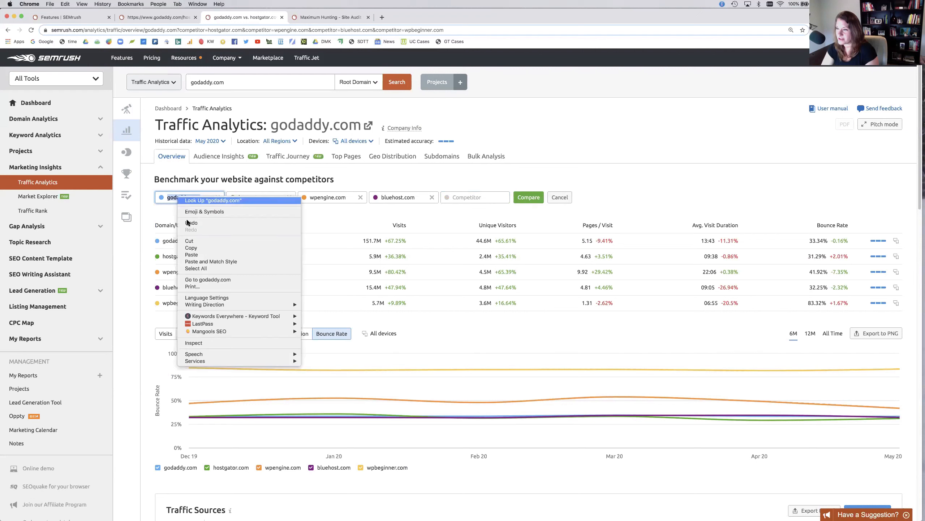
left_click(193, 258)
left_click(528, 198)
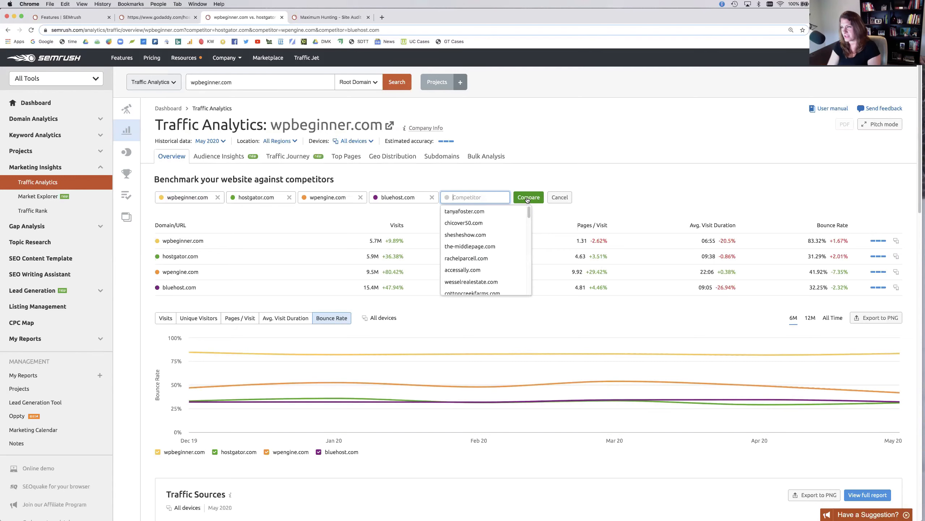
Examine the four domains' Traffic Sources chart, Traffic by Countries table and Company Info section
scroll(456, 444, "down", 6)
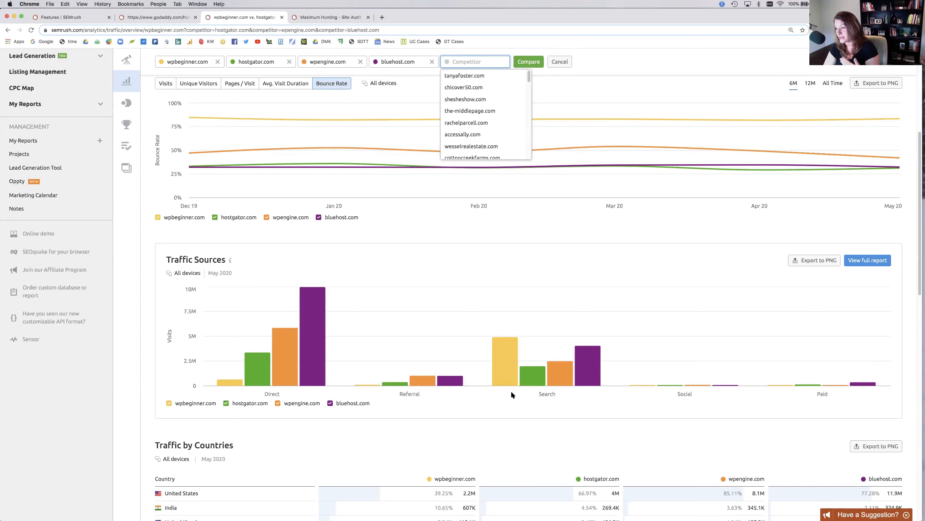
mouse_move(561, 386)
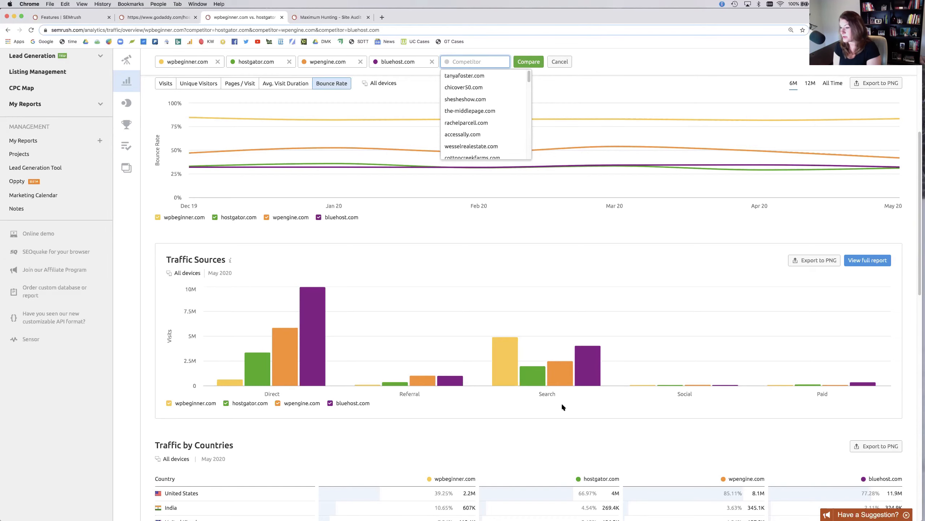
scroll(562, 405, "down", 7)
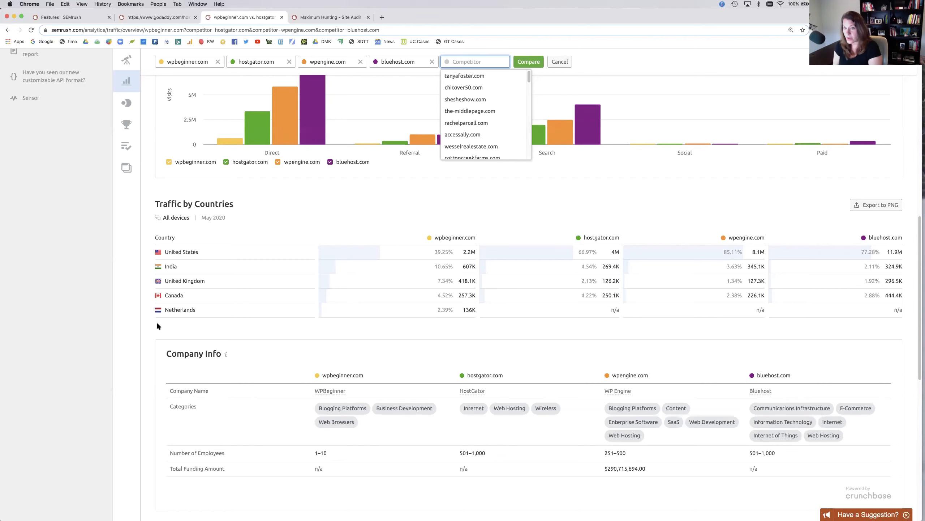
scroll(159, 326, "up", 9)
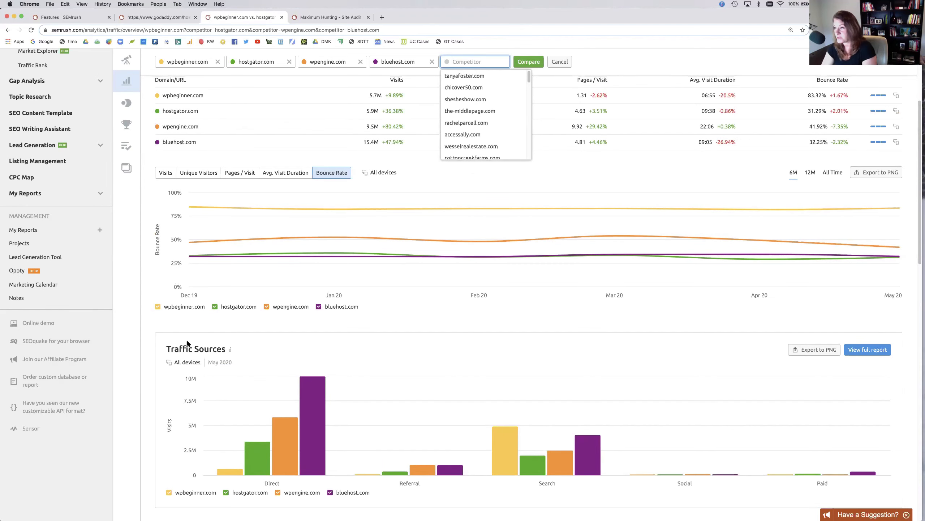
scroll(186, 356, "up", 4)
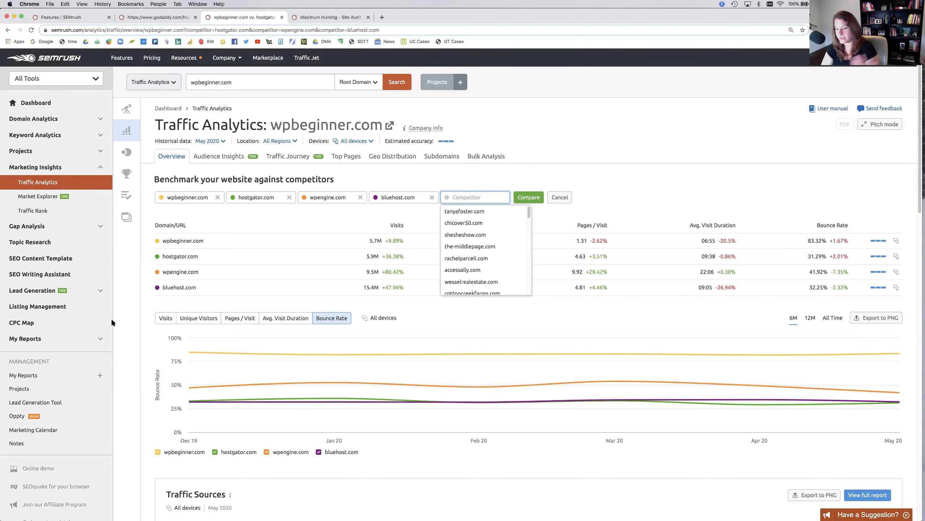
Open Market Explorer for wpbeginner.com and examine the all-market Growth Quadrant
left_click(45, 197)
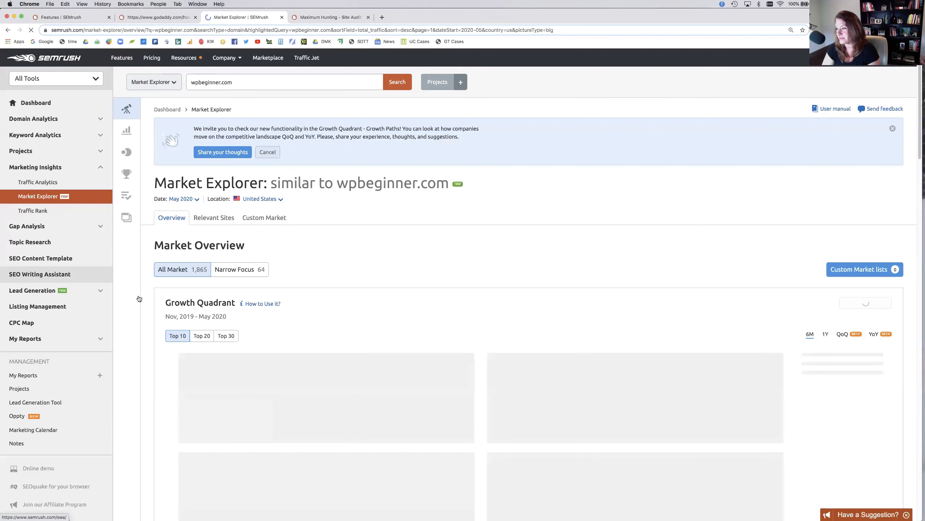
scroll(139, 300, "down", 3)
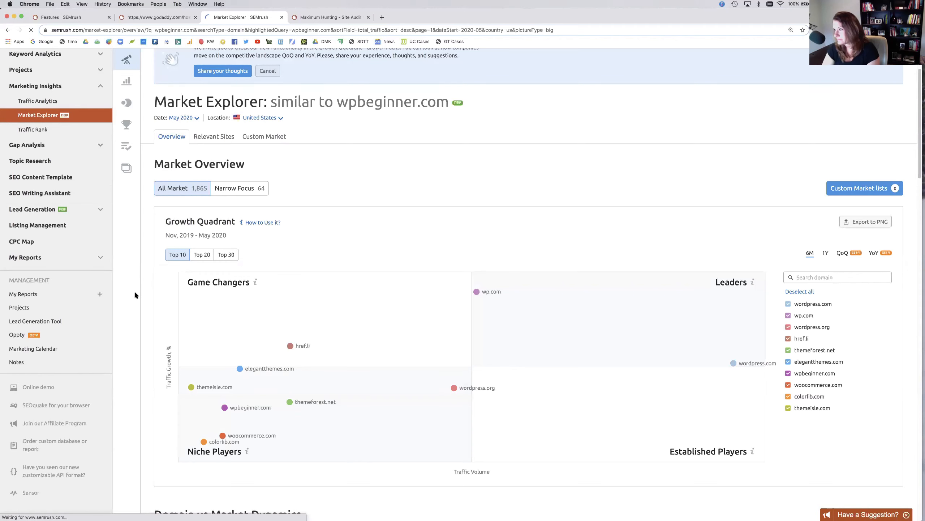
scroll(135, 295, "up", 1)
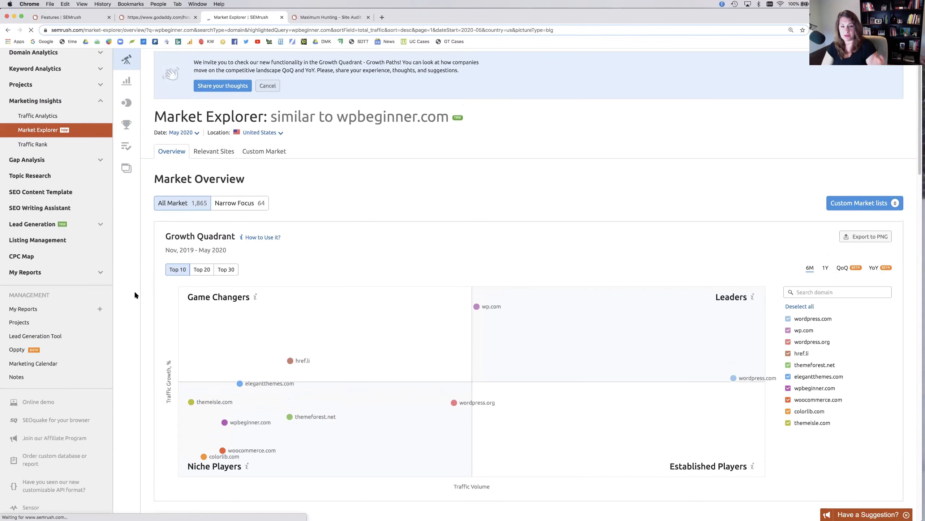
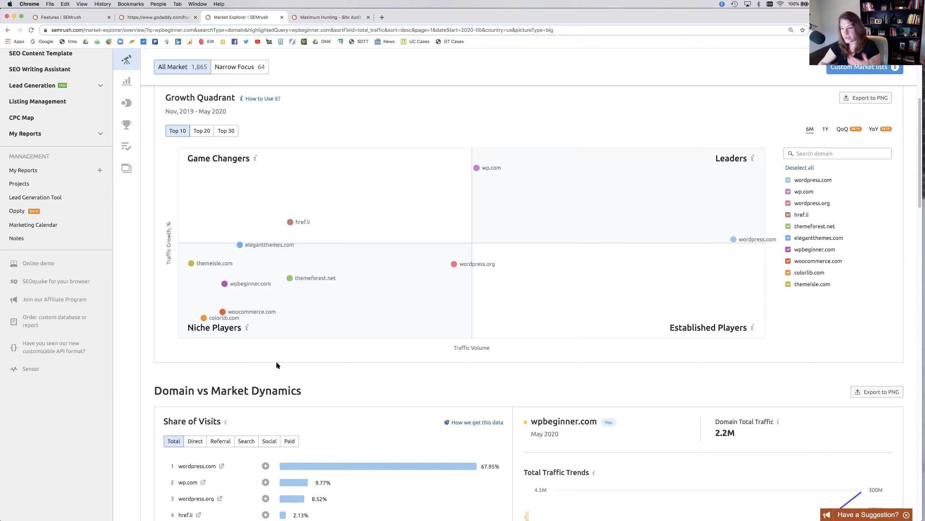
scroll(271, 333, "down", 1)
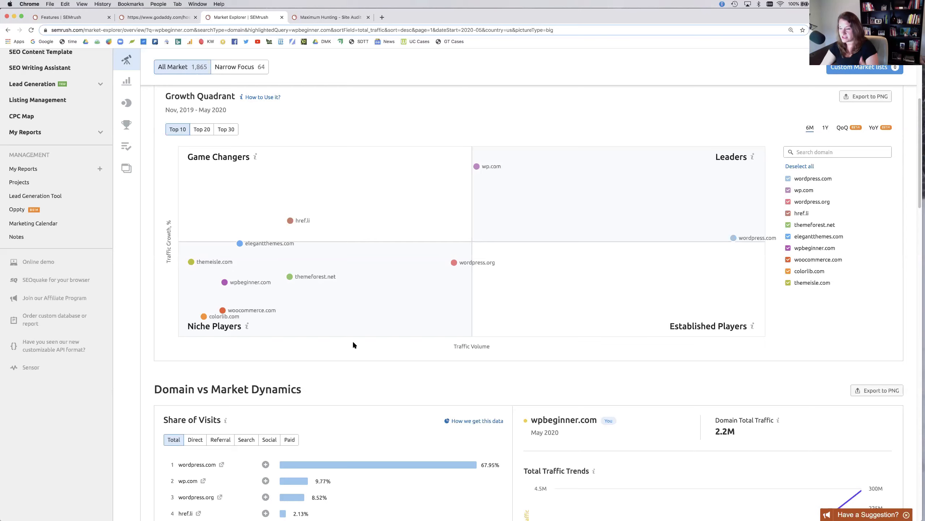
Limit the market overview to Narrow Focus and examine its Growth Quadrant and Domain vs Market Dynamics
left_click(240, 69)
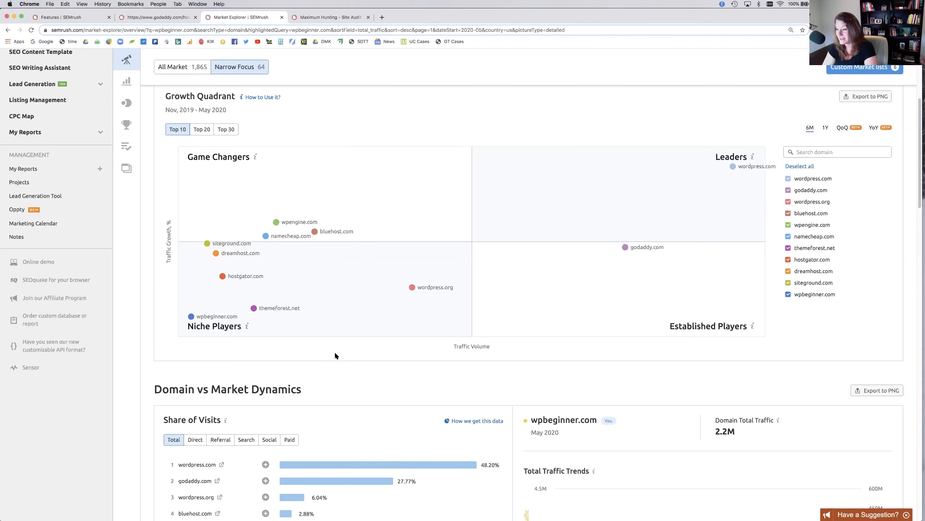
scroll(338, 347, "down", 5)
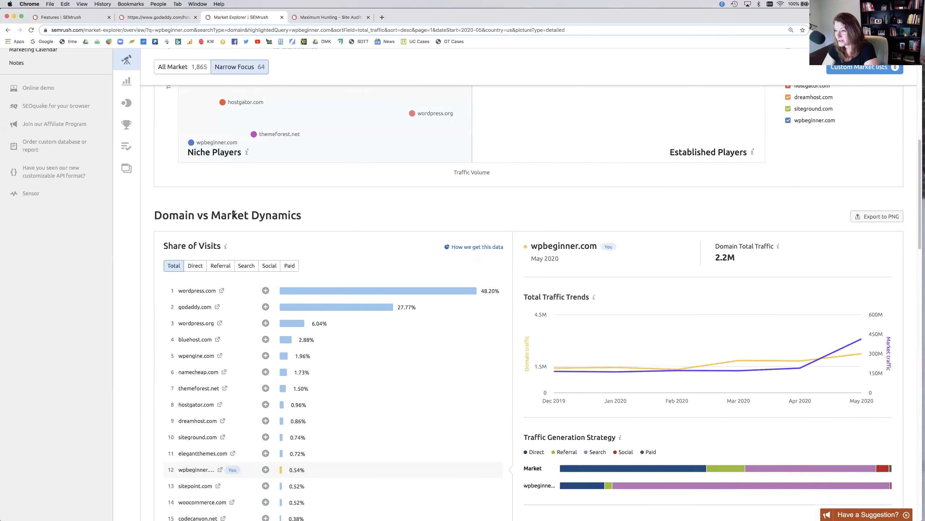
scroll(234, 339, "down", 3)
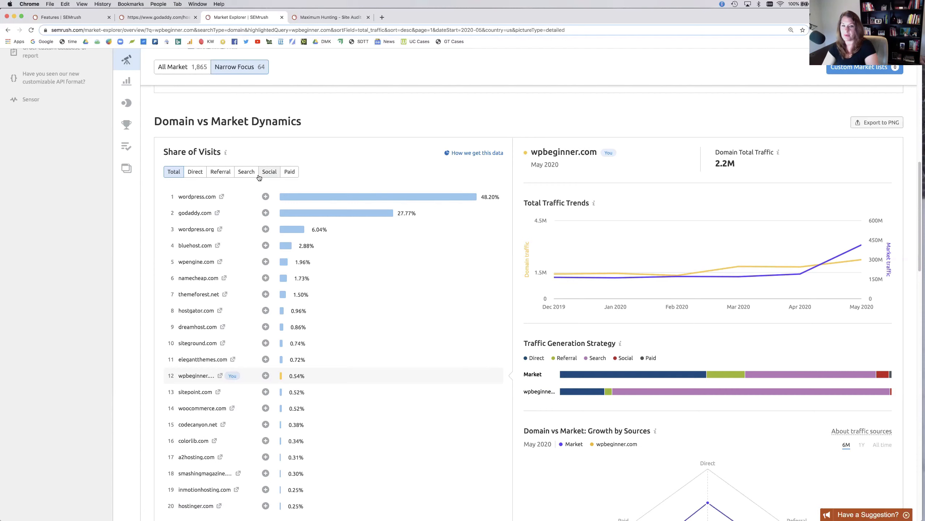
scroll(392, 348, "up", 1)
scroll(392, 349, "up", 5)
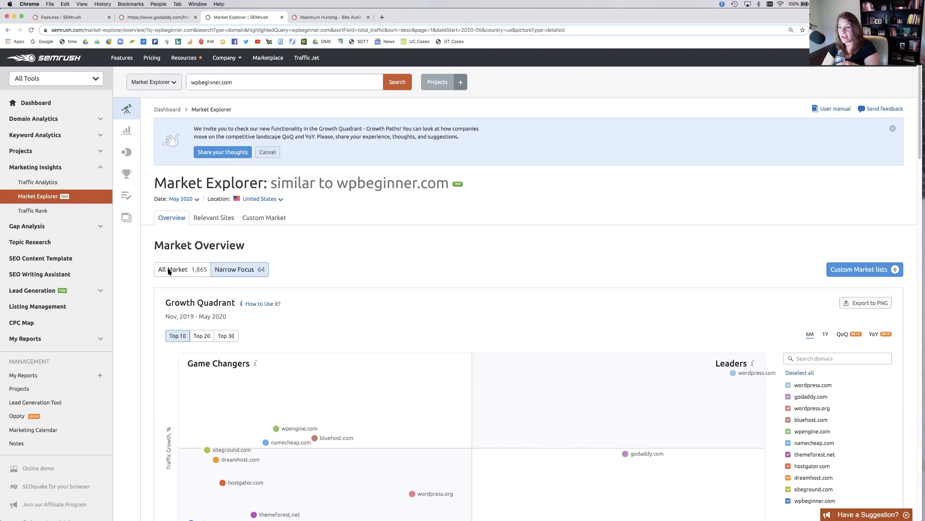
left_click(102, 226)
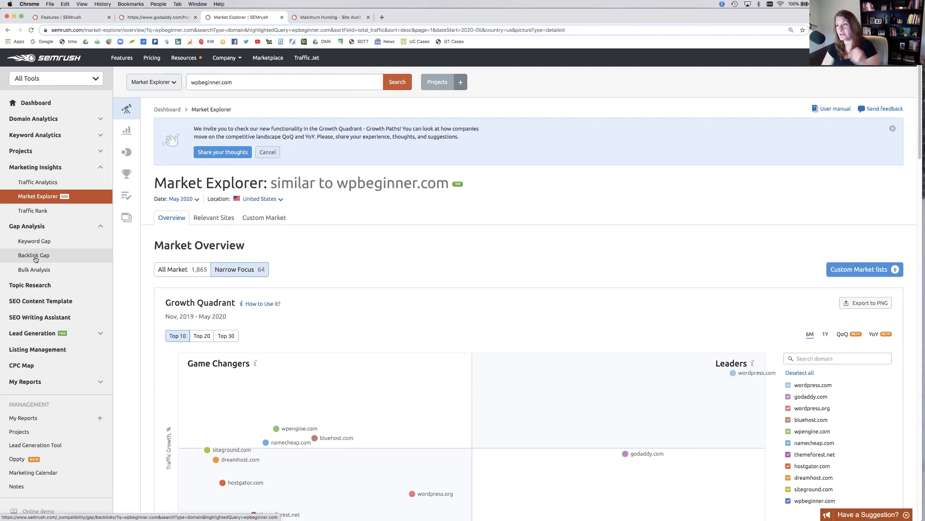
left_click(158, 18)
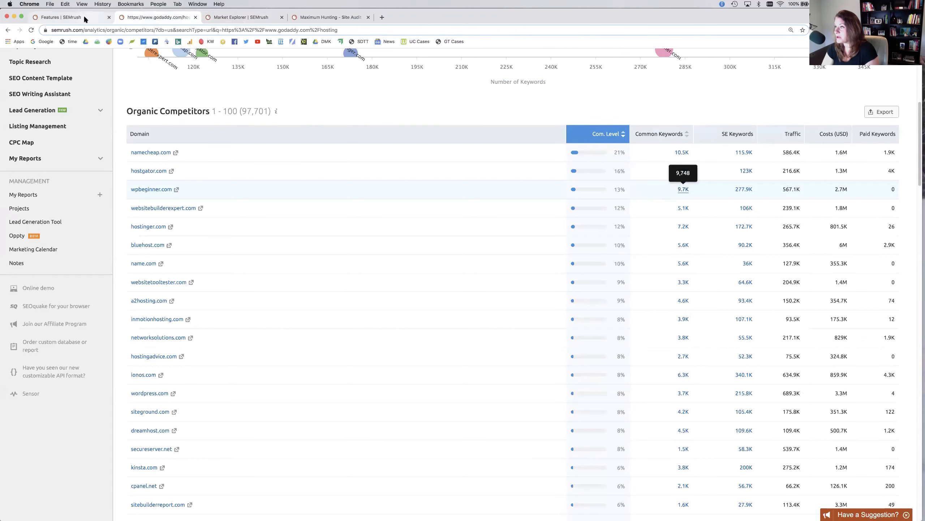
Switch to the Maximum Hunting site audit and open its crawl settings
left_click(307, 19)
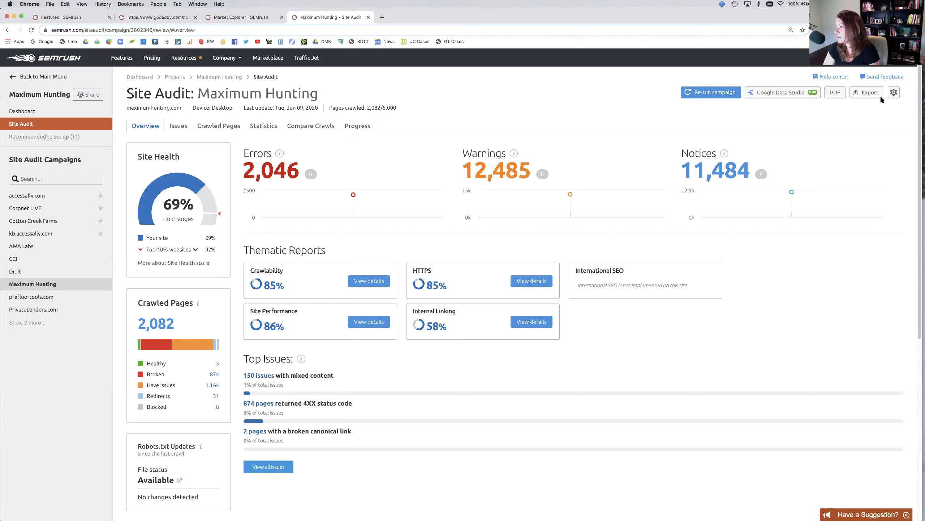
left_click(894, 93)
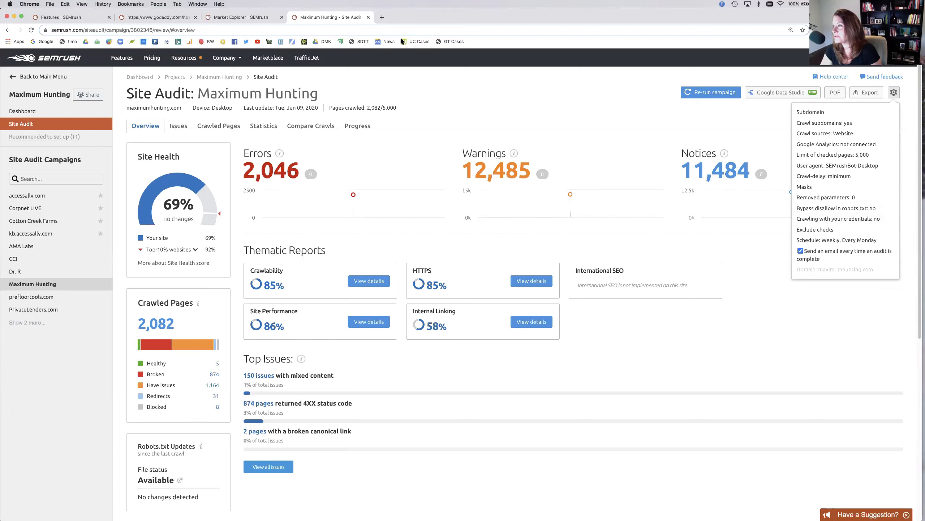
Search Google for site:maximumhunting.com in a new browser tab to check the site's indexed pages
left_click(380, 17)
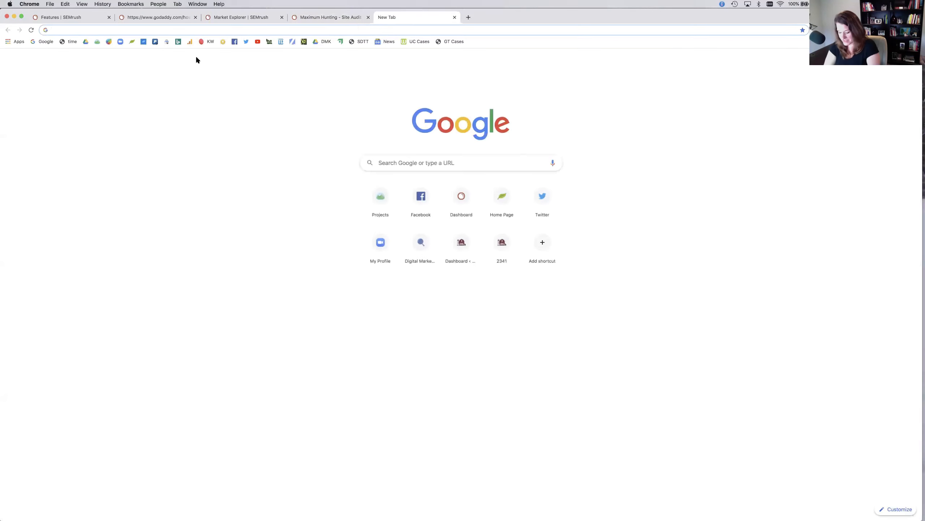
type("site:")
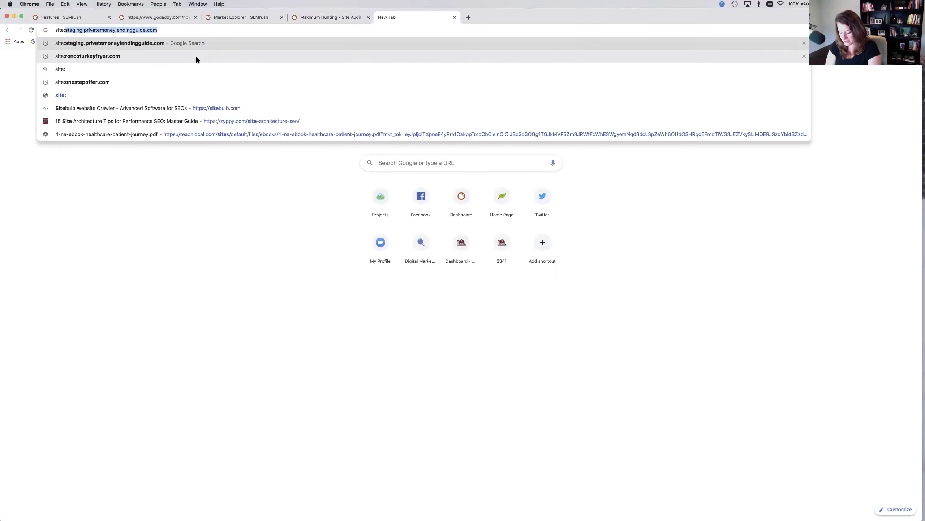
type("maximumhunting.com")
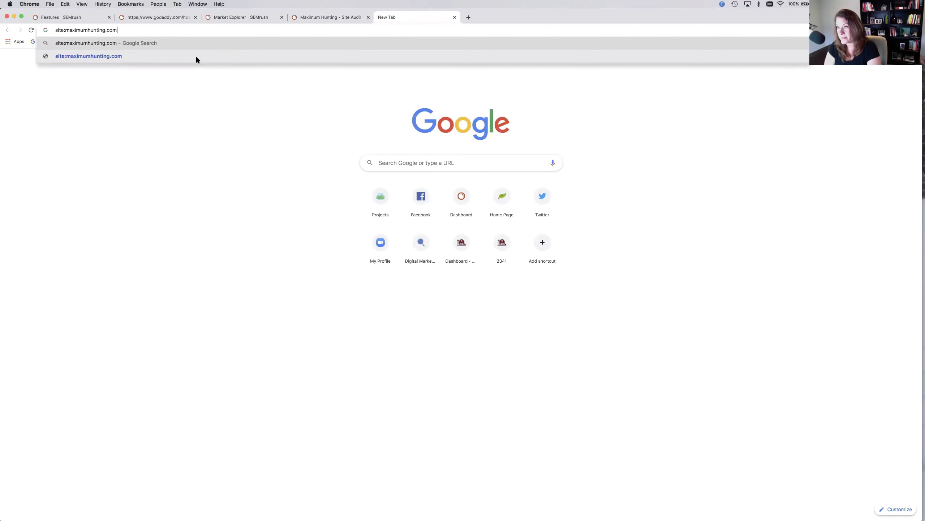
key("Return")
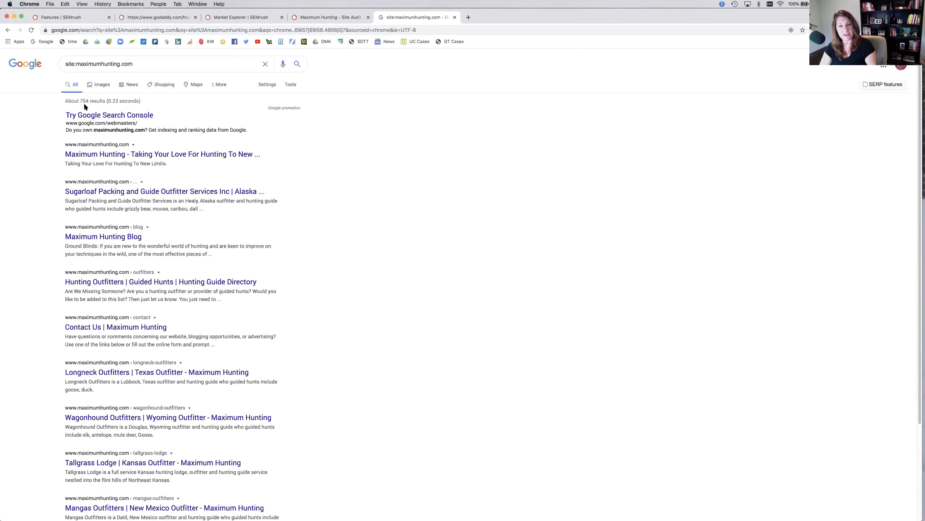
Return to the Maximum Hunting site audit, open the full list of issues and examine the Errors section
left_click(338, 19)
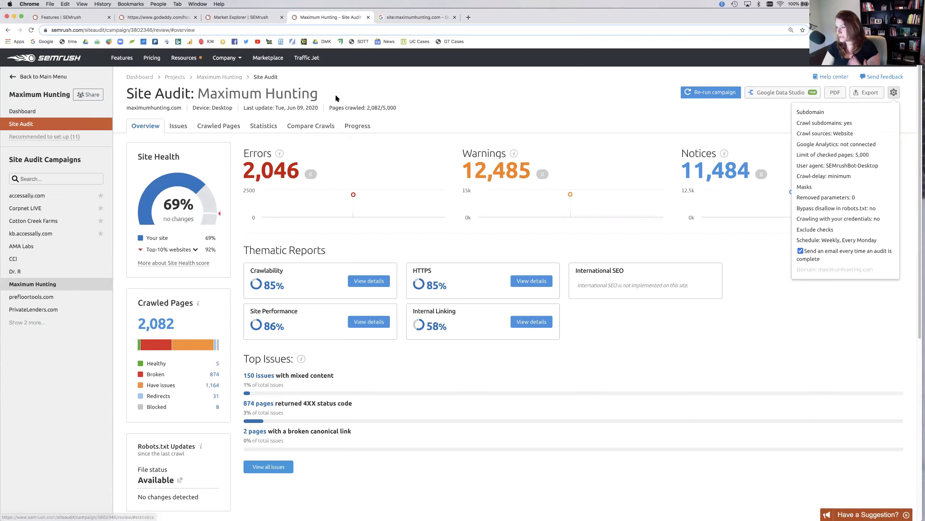
left_click(281, 469)
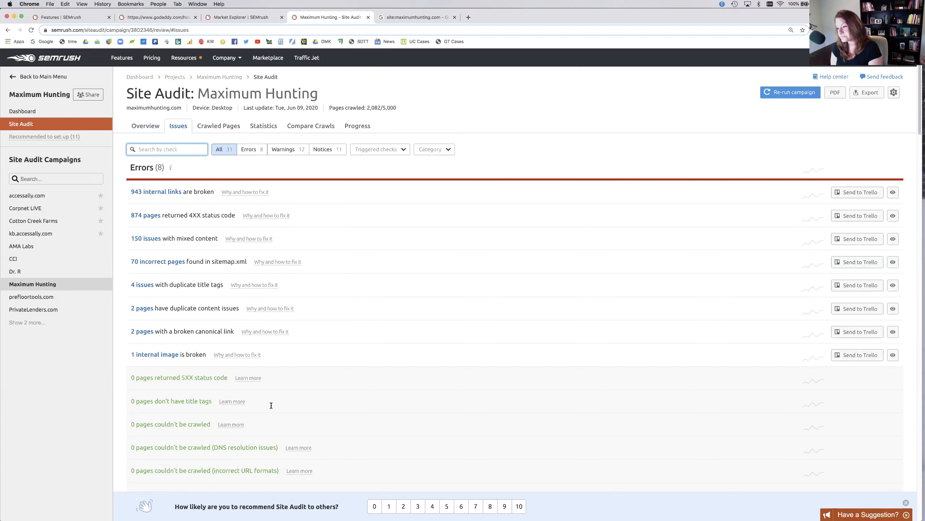
scroll(277, 401, "down", 4)
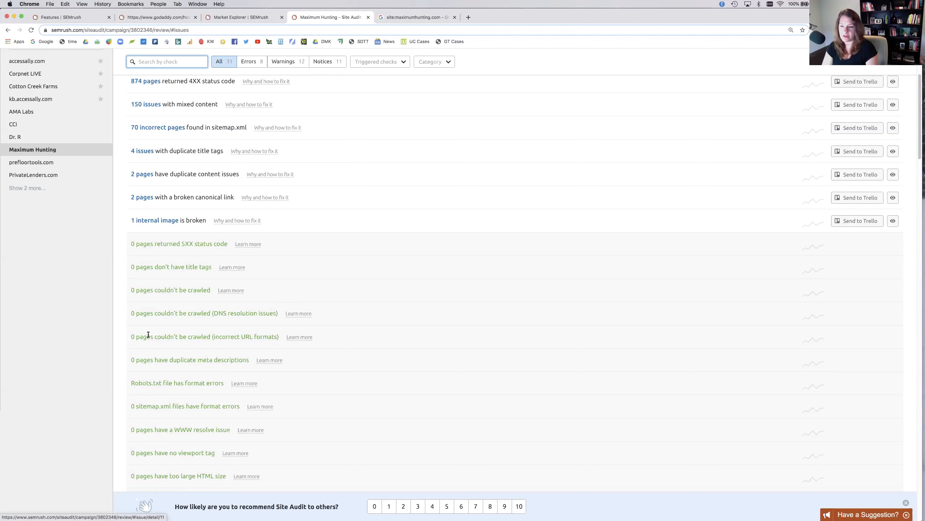
scroll(181, 361, "up", 3)
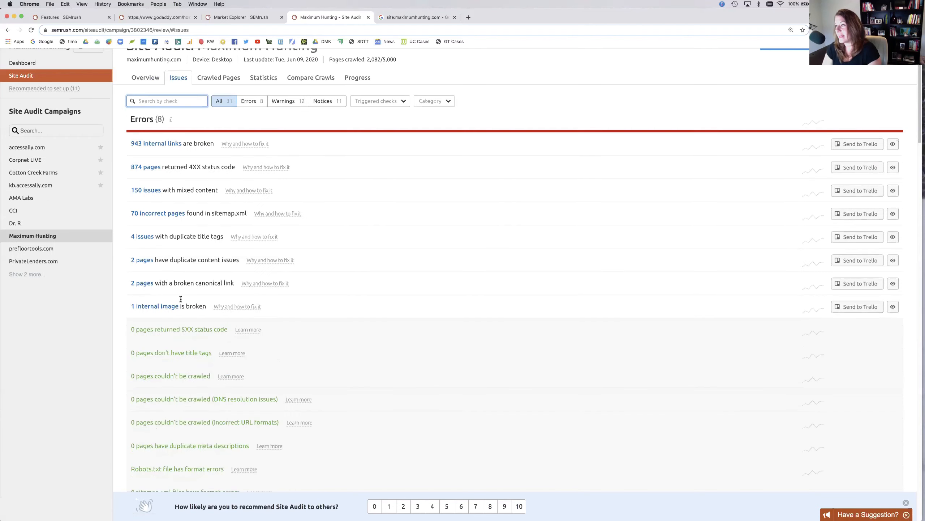
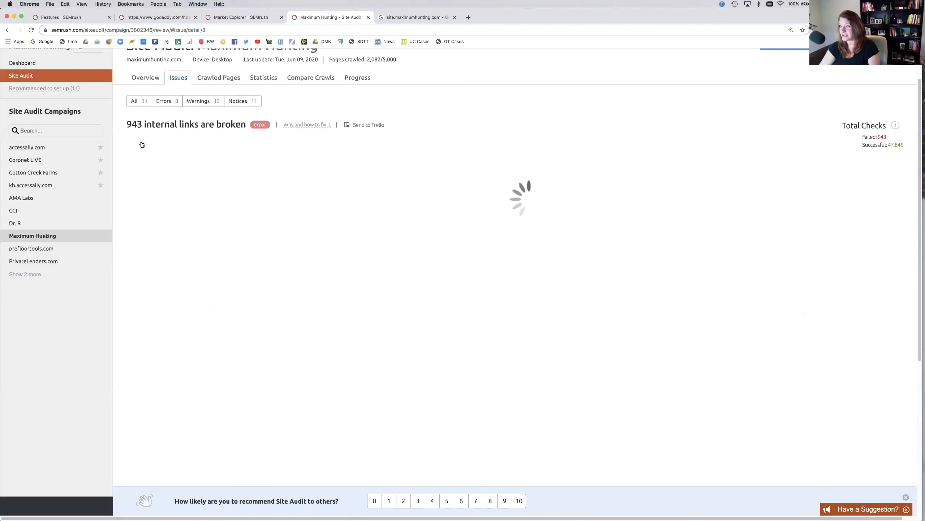
Examine the page URLs, broken link URLs and HTTP codes in the broken internal links report
scroll(276, 385, "down", 1)
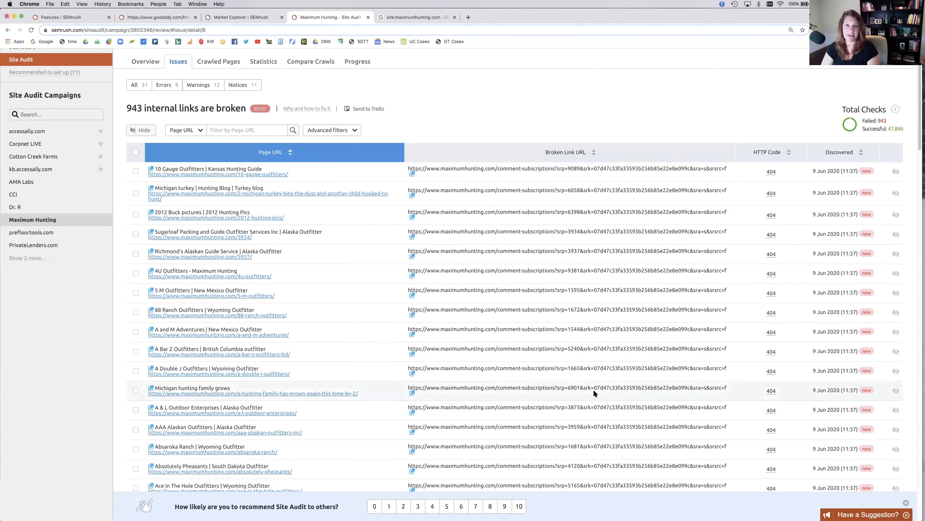
scroll(636, 262, "up", 3)
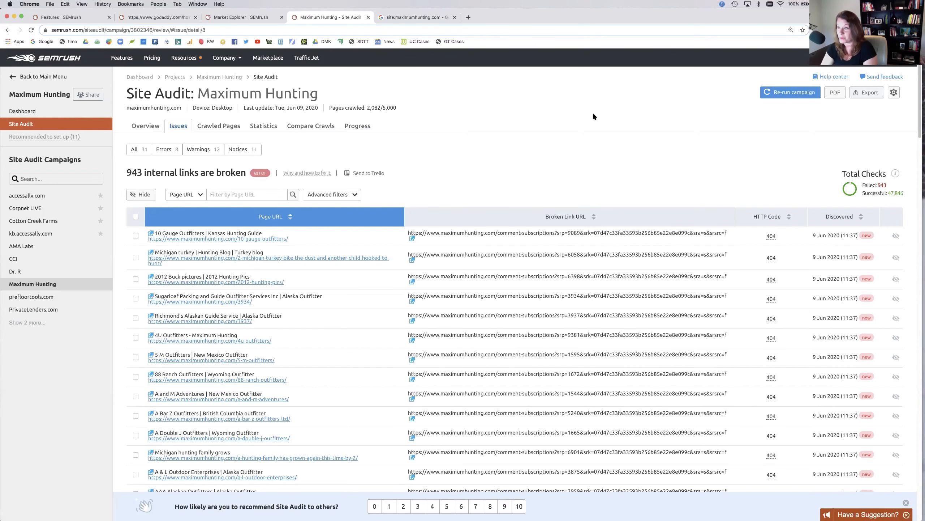
Return to the full issues list and examine its checks down to the Warnings section
left_click(181, 128)
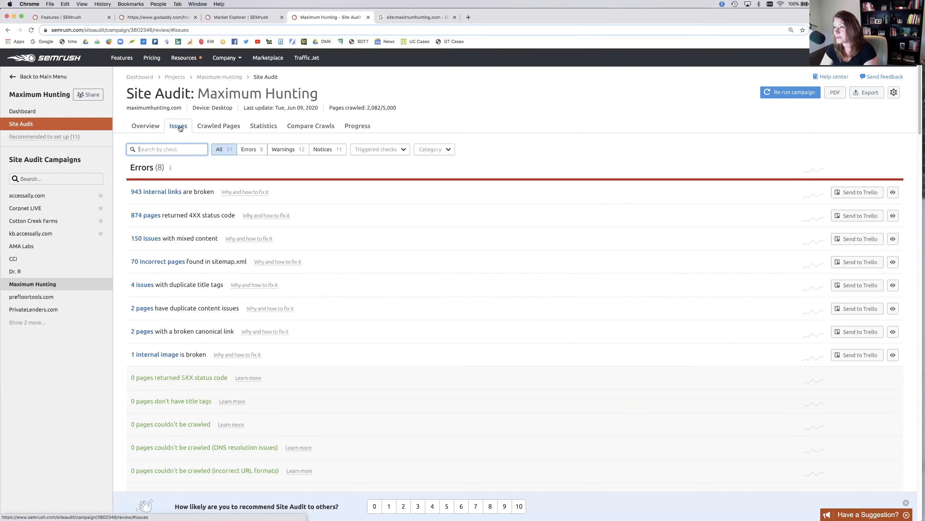
scroll(216, 294, "down", 15)
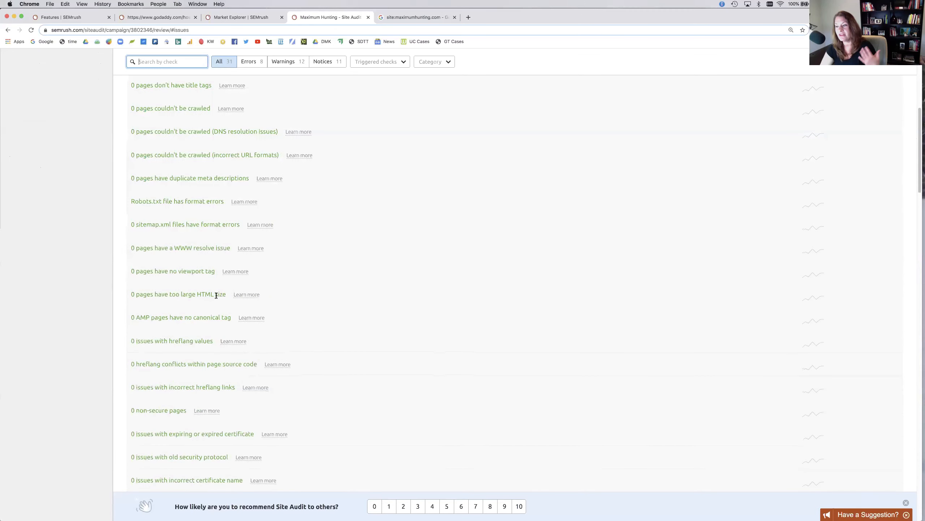
scroll(228, 374, "down", 5)
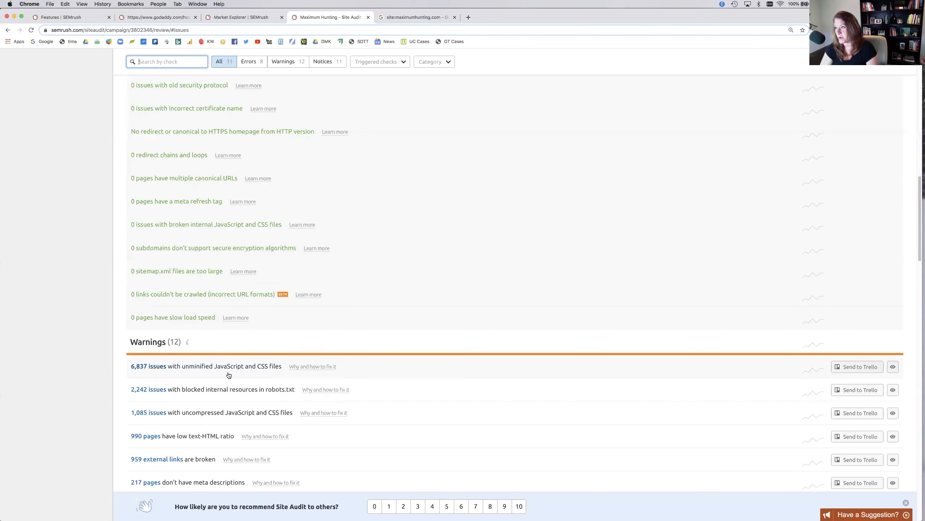
Examine the checks in the Warnings section of the issues list and continue through to the Notices section
scroll(229, 375, "up", 3)
scroll(228, 373, "down", 3)
scroll(228, 372, "down", 7)
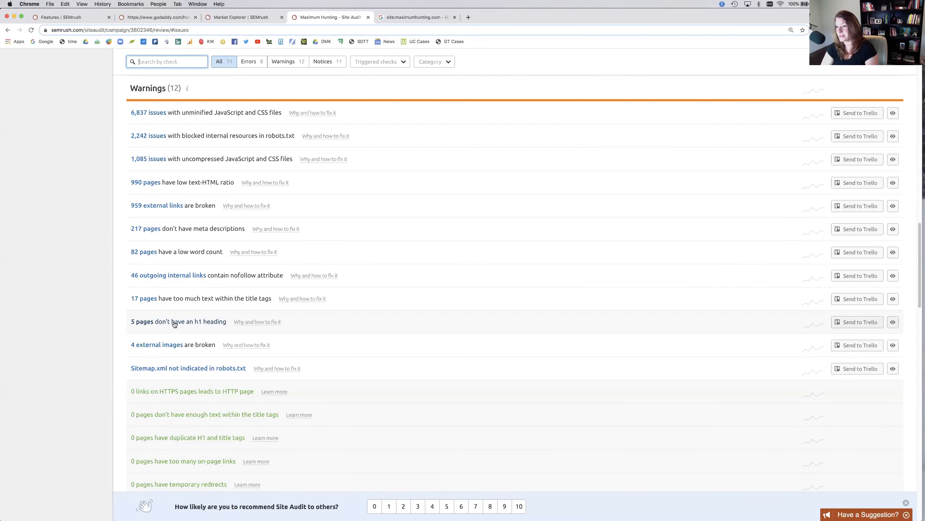
scroll(175, 324, "down", 5)
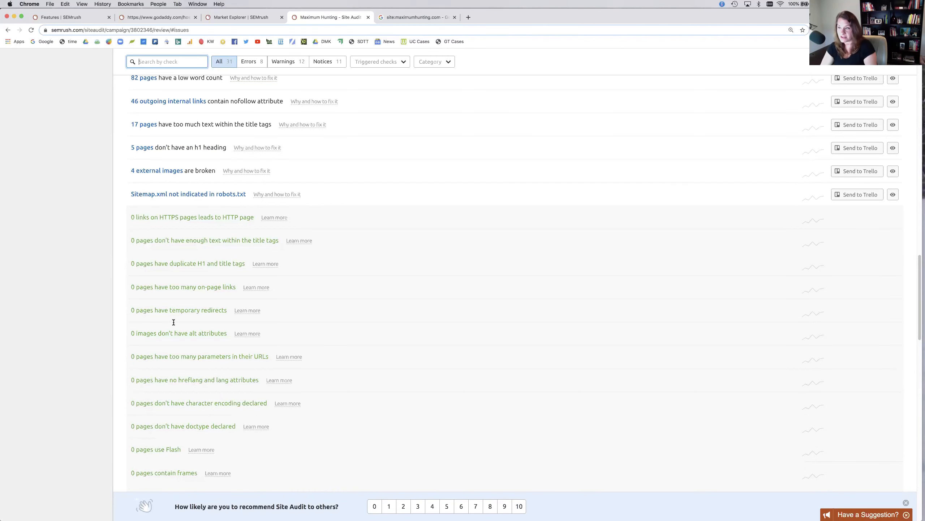
scroll(172, 321, "down", 6)
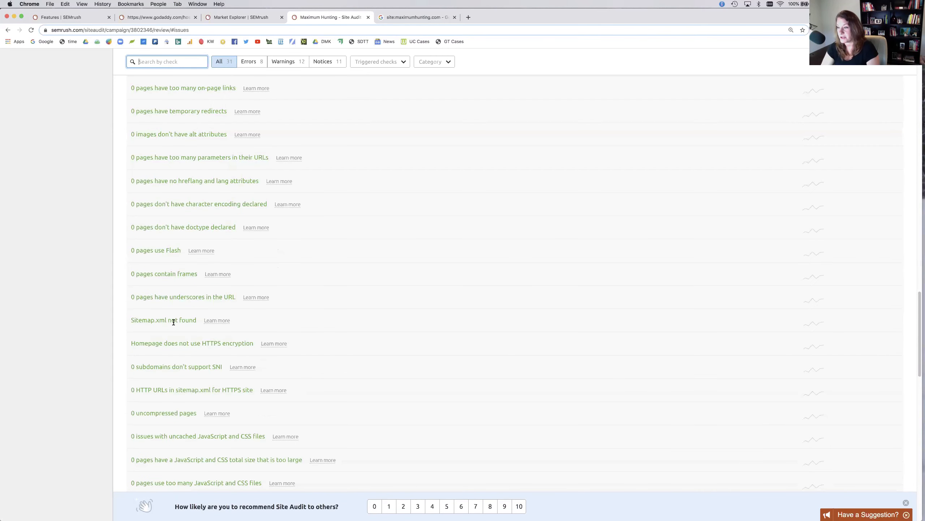
scroll(160, 215, "down", 5)
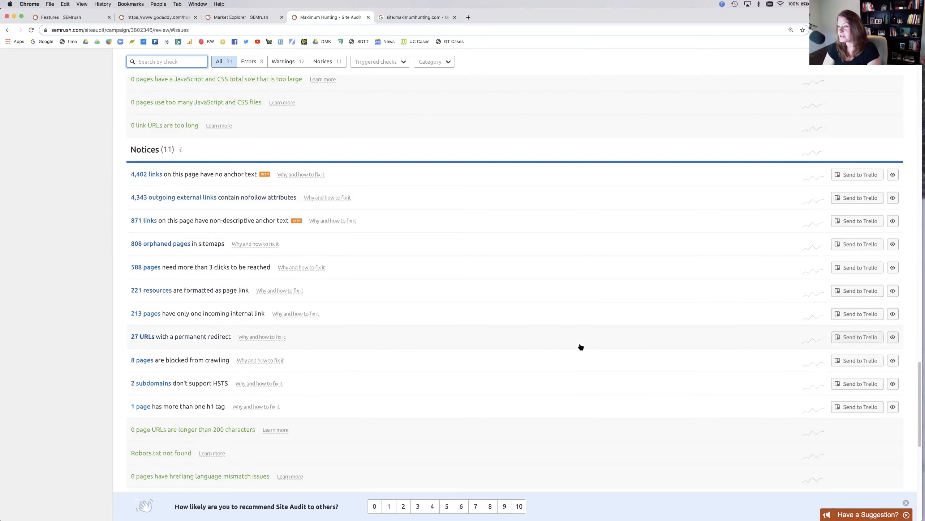
Return to the start of the issues list and view the report types offered for data export, then close the export options
scroll(581, 344, "up", 4)
scroll(581, 344, "up", 15)
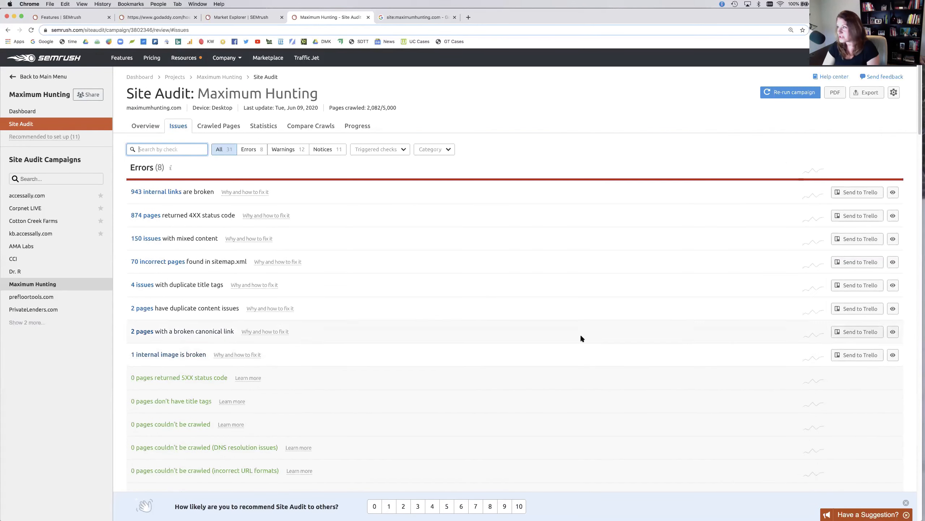
left_click(867, 93)
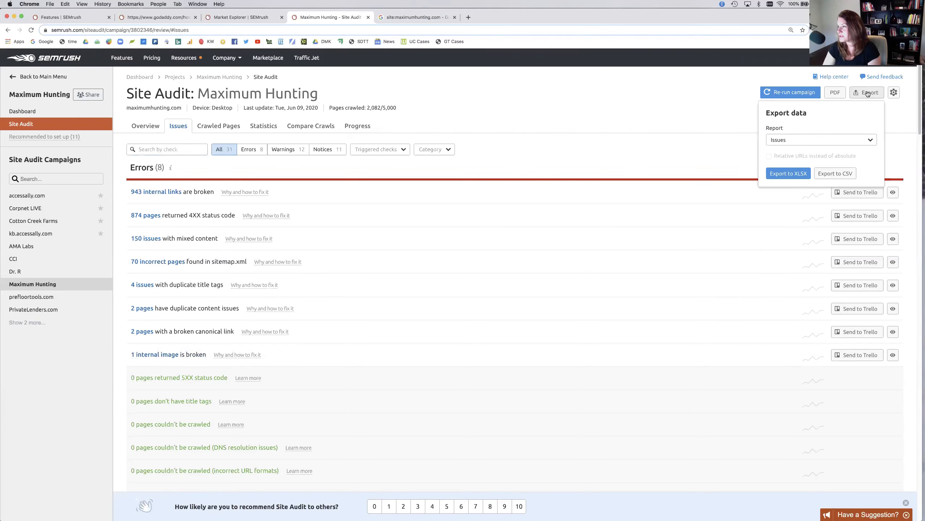
left_click(813, 144)
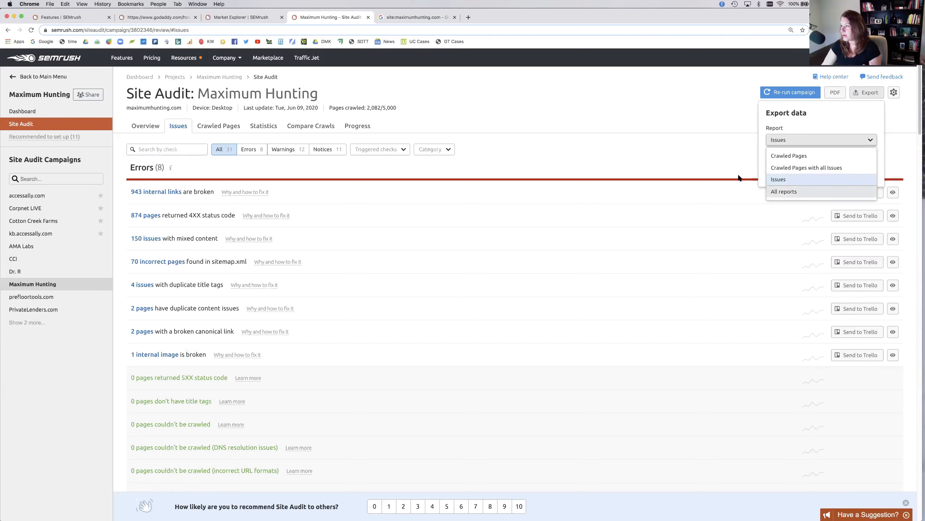
left_click(744, 117)
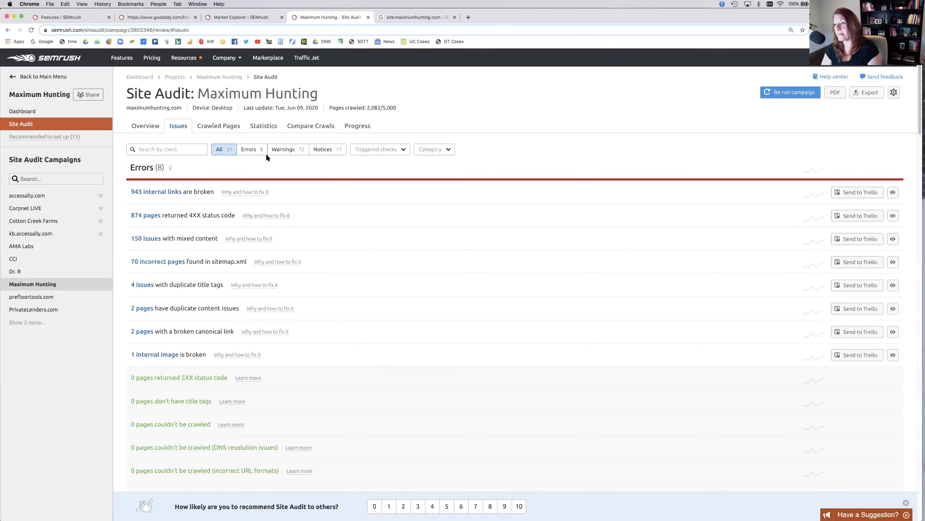
Open the Crawled Pages report and examine the page URLs, crawl depth, issues and canonicalization of the listed pages
left_click(219, 126)
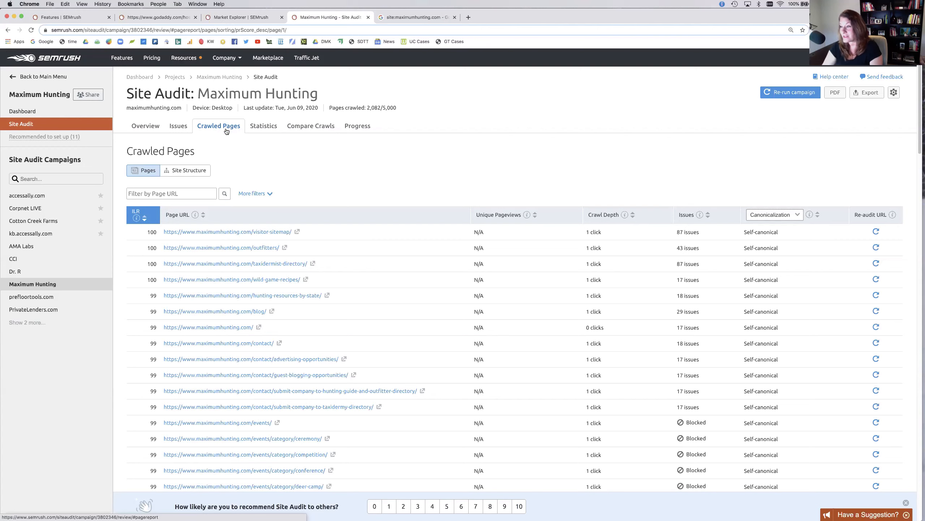
scroll(284, 395, "down", 2)
scroll(283, 393, "down", 15)
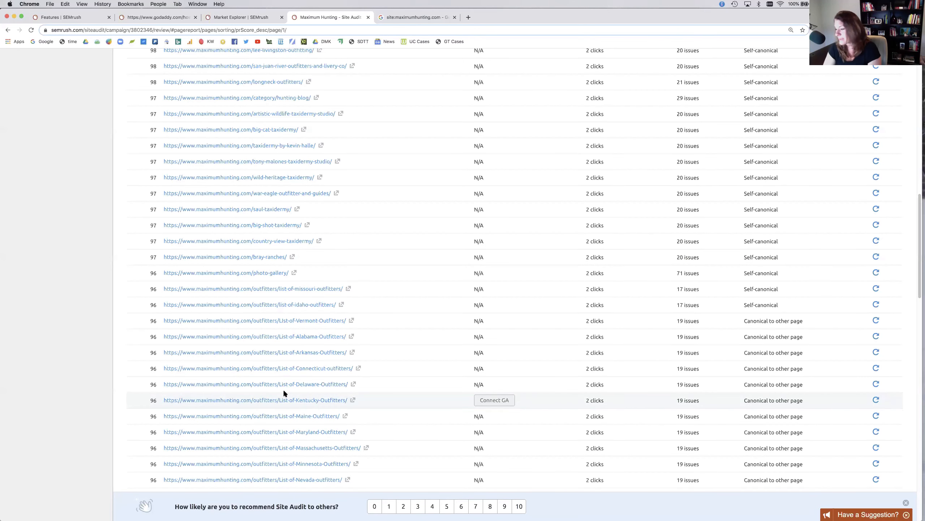
scroll(283, 393, "up", 15)
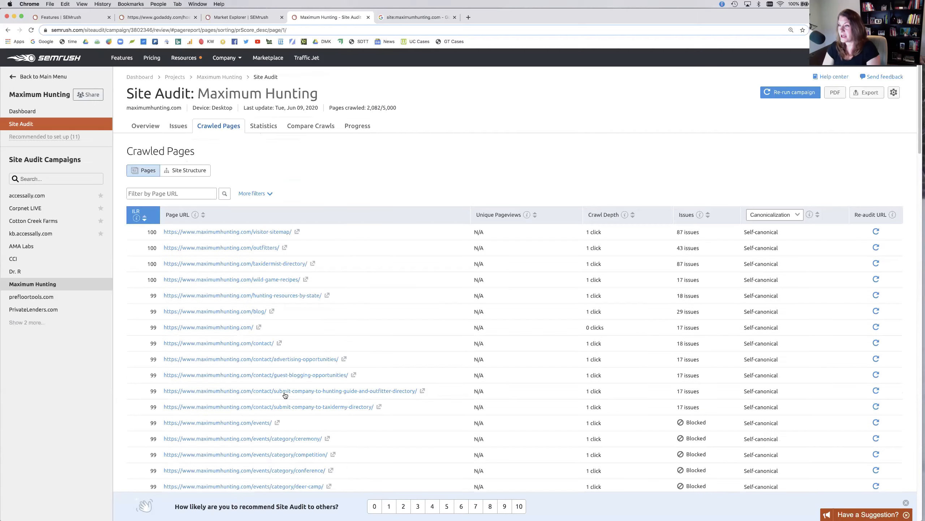
Examine the crawled site structure, showing all folders and expanding /category, /hunting-guides-and-outfitters and /wyoming-outfitters
left_click(193, 171)
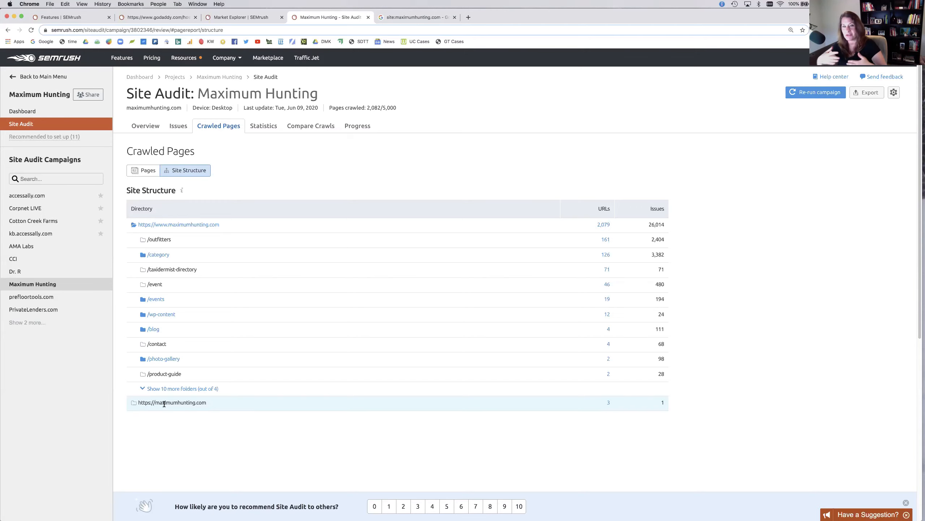
left_click(143, 387)
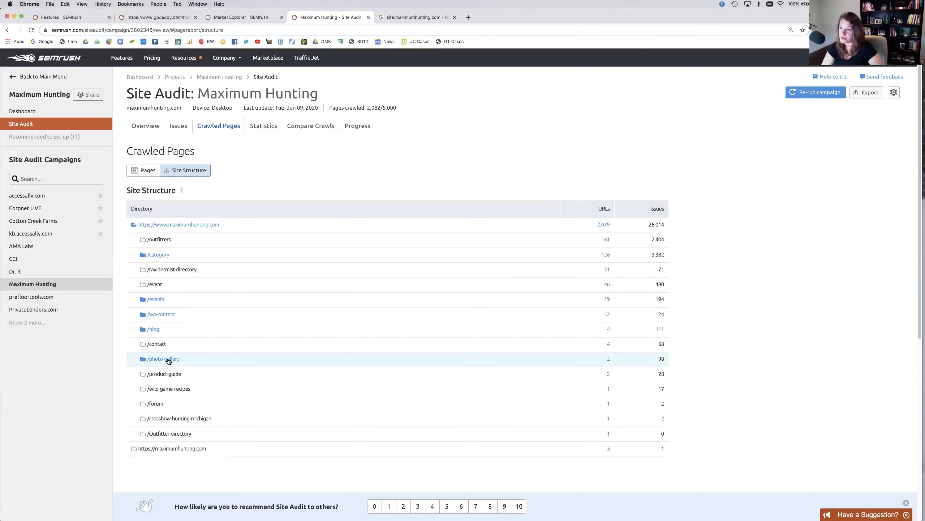
left_click(166, 254)
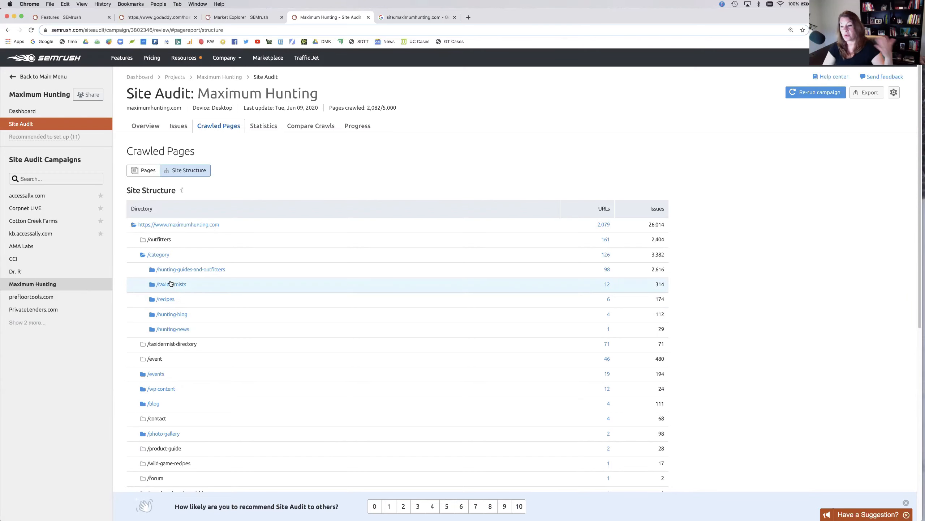
scroll(182, 298, "down", 3)
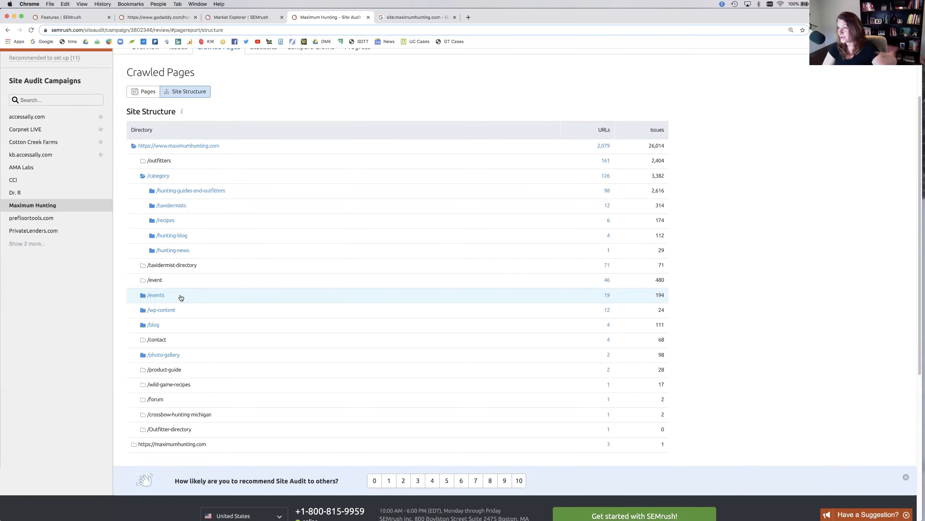
left_click(173, 191)
left_click(175, 206)
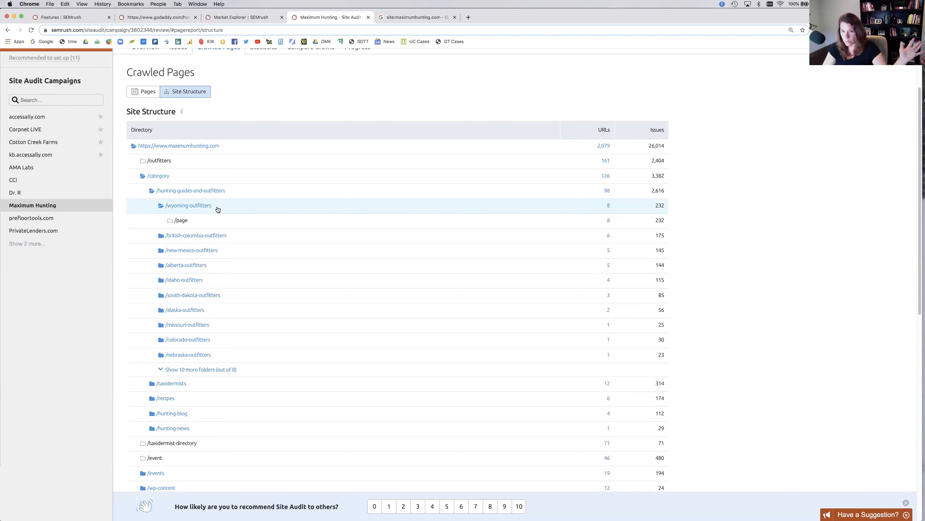
scroll(302, 271, "up", 3)
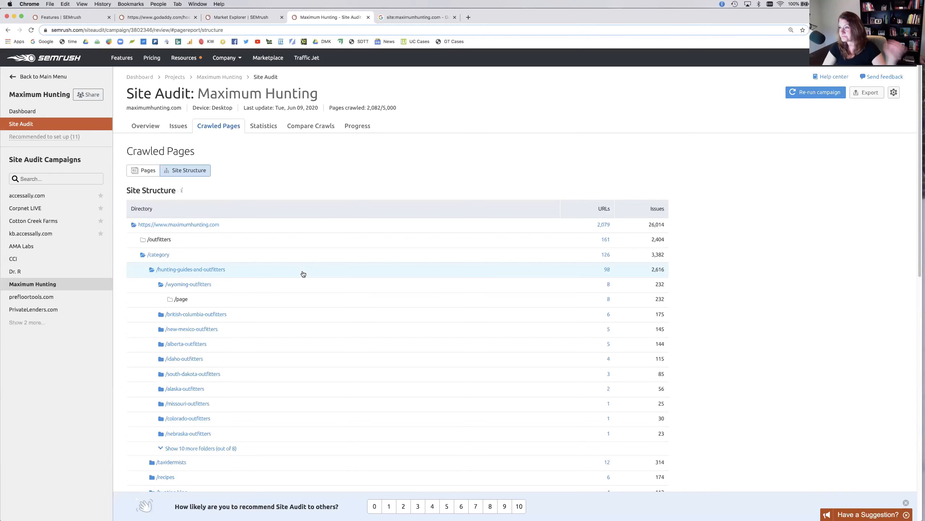
Examine the audit statistics as list and graph, including the crawled pages that are canonical to other pages
left_click(268, 126)
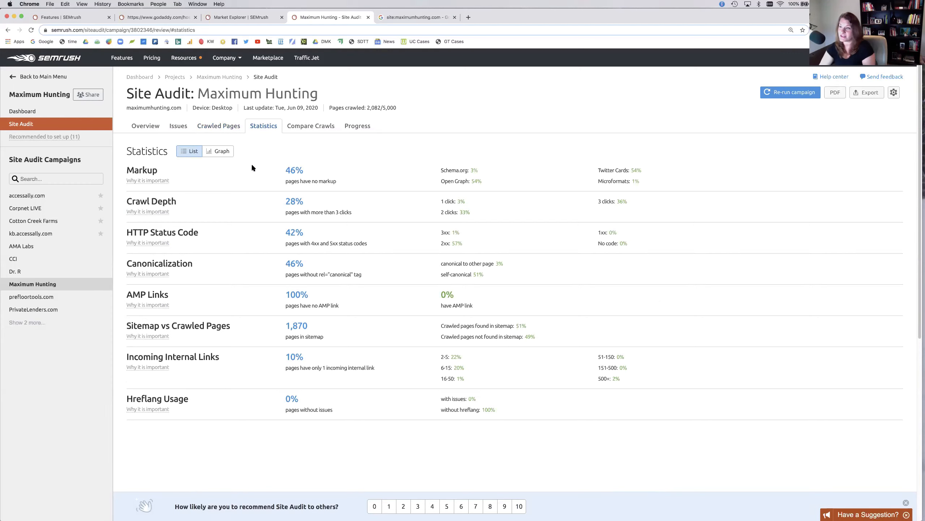
left_click(218, 151)
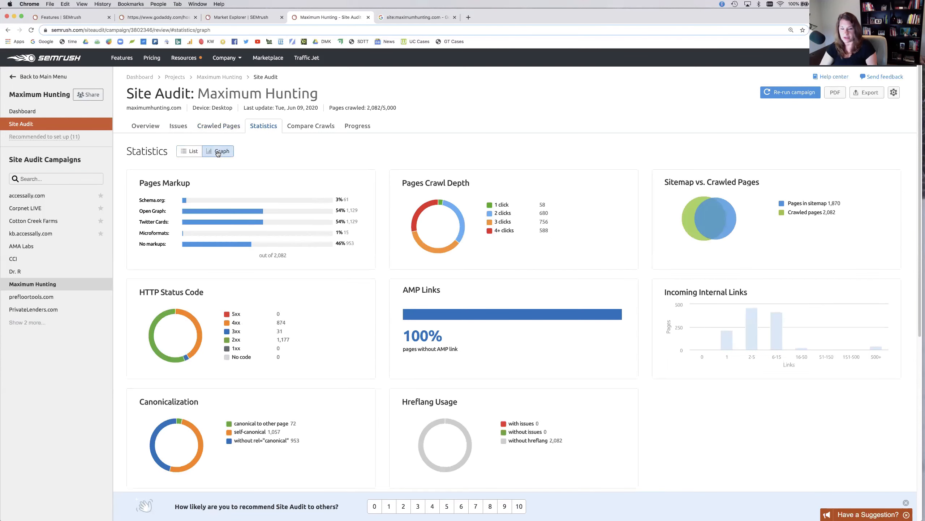
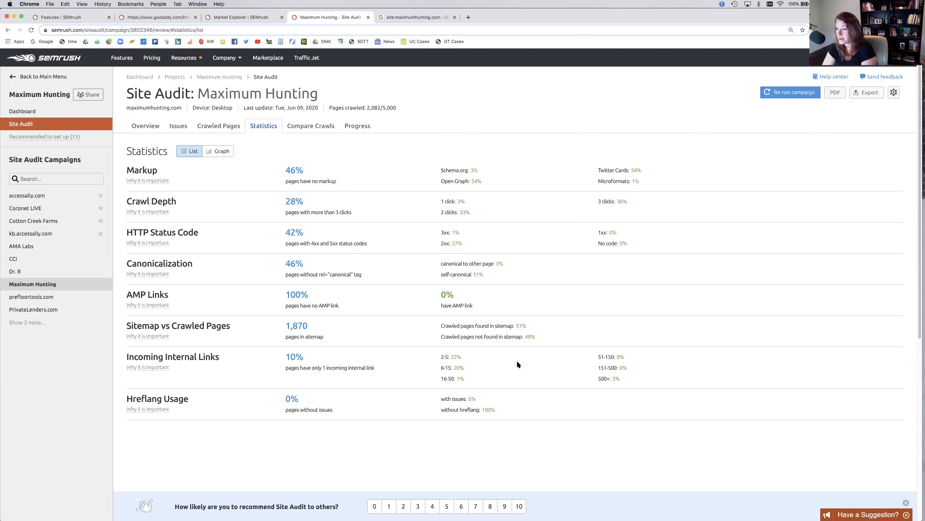
left_click(500, 264)
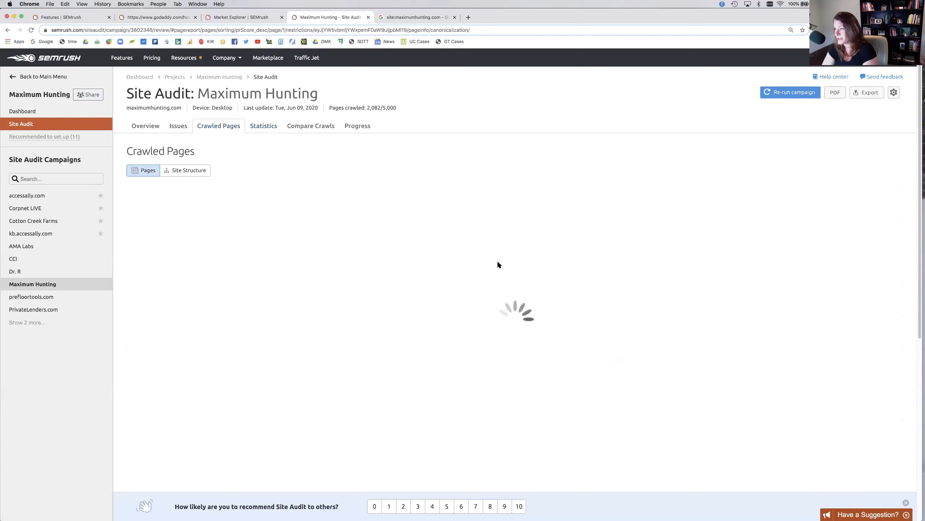
scroll(381, 375, "down", 3)
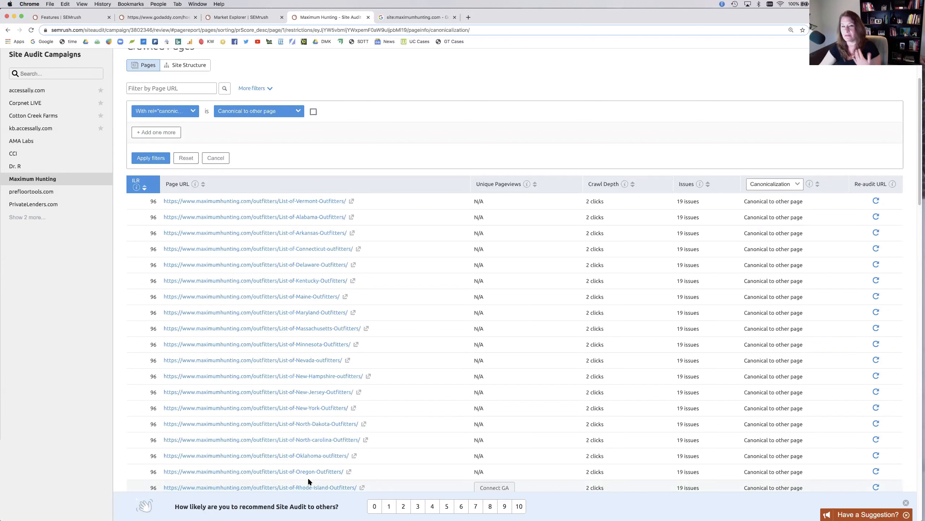
scroll(360, 423, "up", 3)
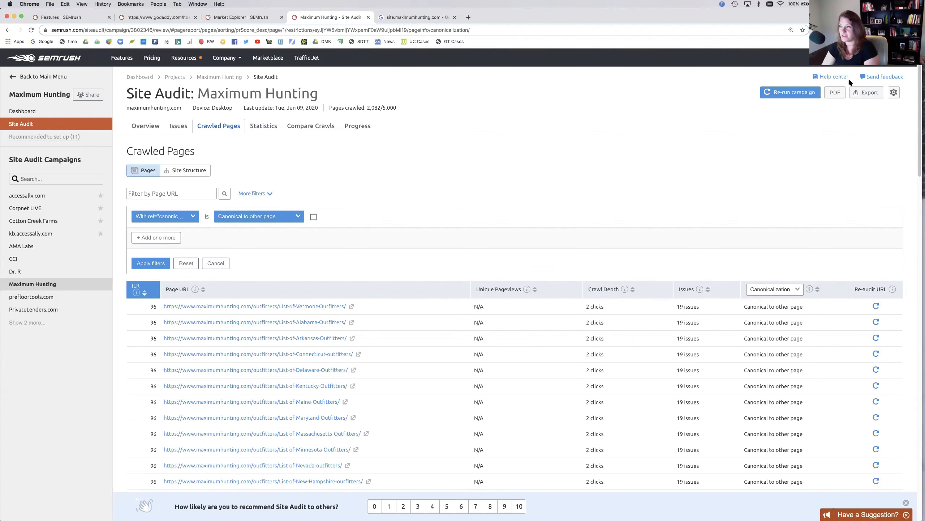
left_click(264, 126)
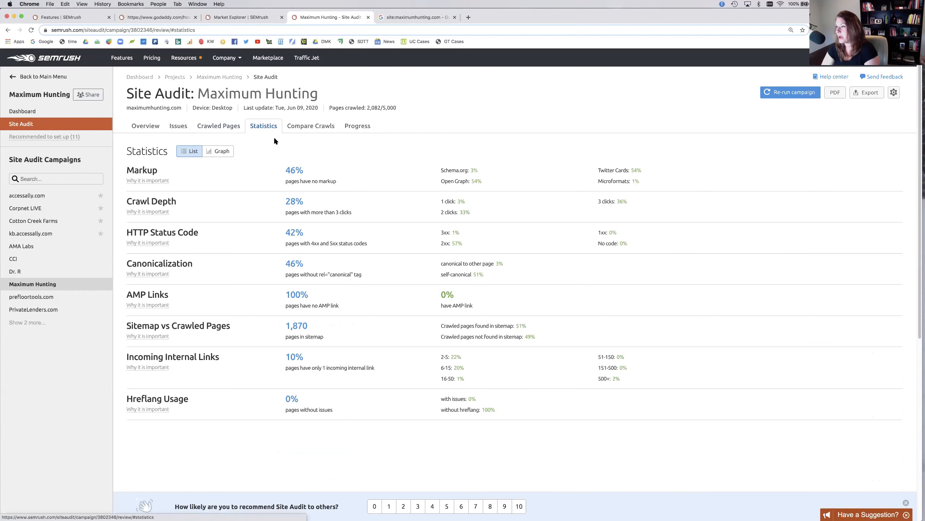
Examine the Compare Crawls report and open the historical progress chart for the audits
left_click(319, 125)
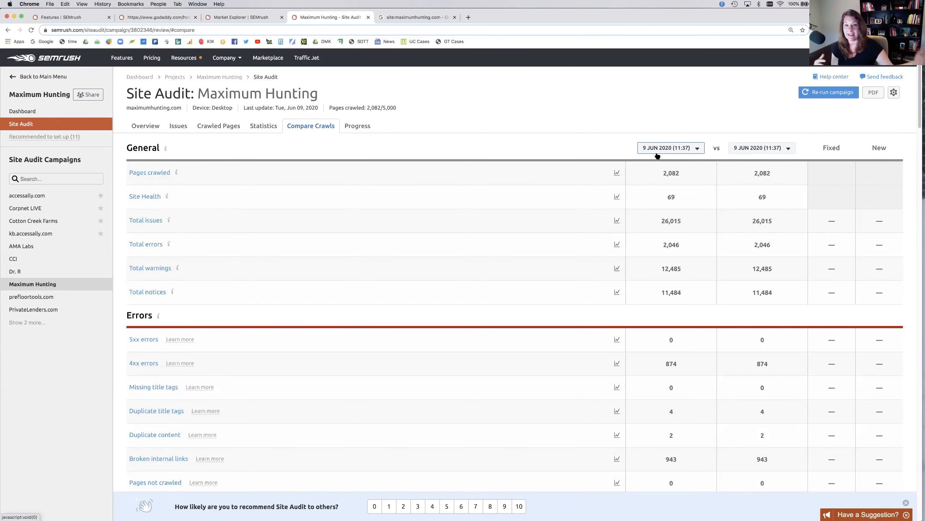
left_click(358, 127)
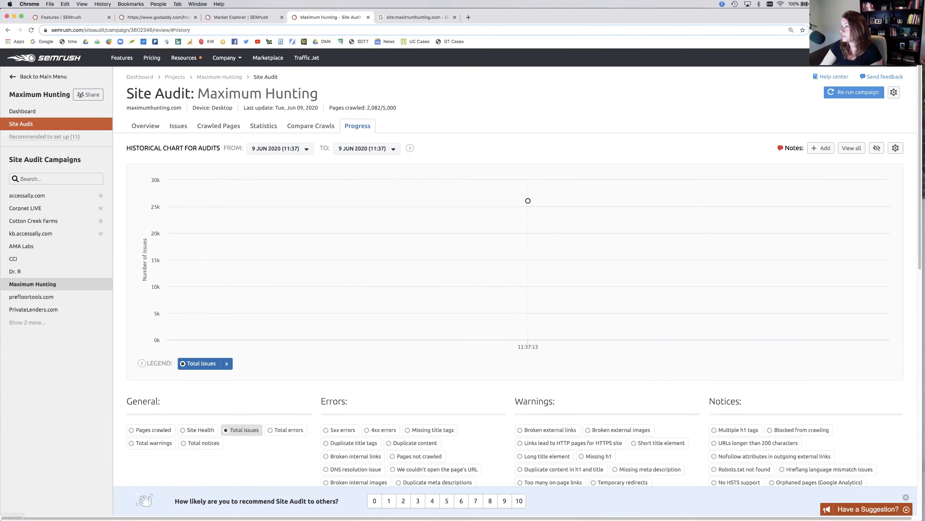
Open the subscription page of the account profile
mouse_move(884, 58)
left_click(865, 96)
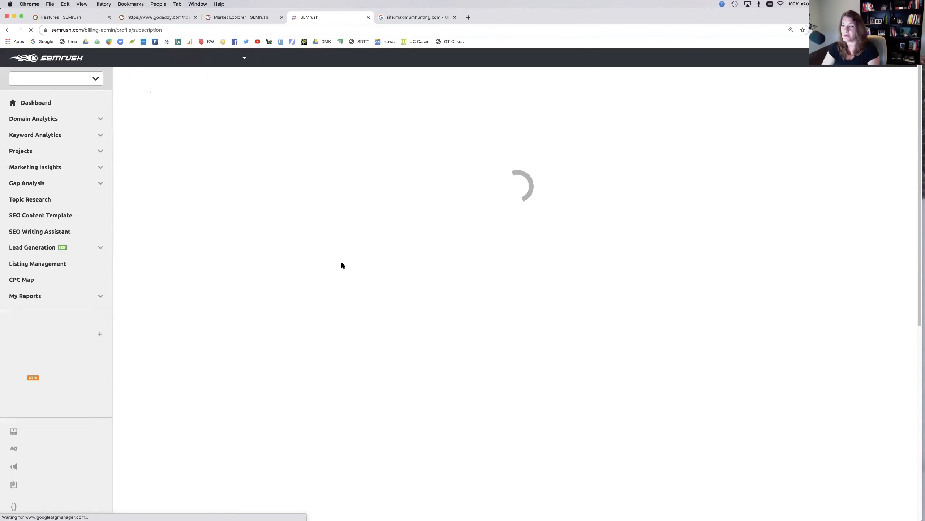